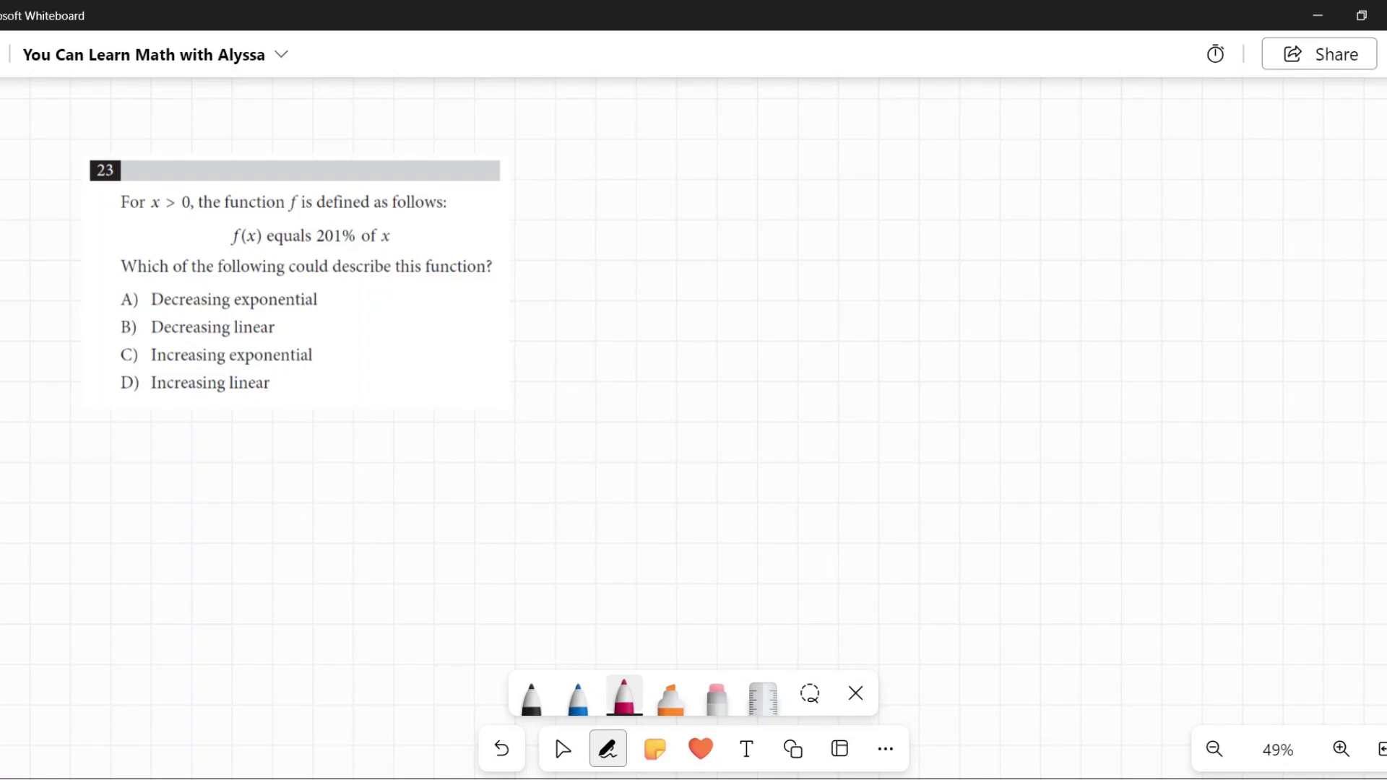
Draw pink vertical and horizontal axes, then sketch a blue decay curve and undo it
left_click_drag(667, 148, 671, 623)
left_click_drag(453, 418, 1038, 424)
left_click(578, 695)
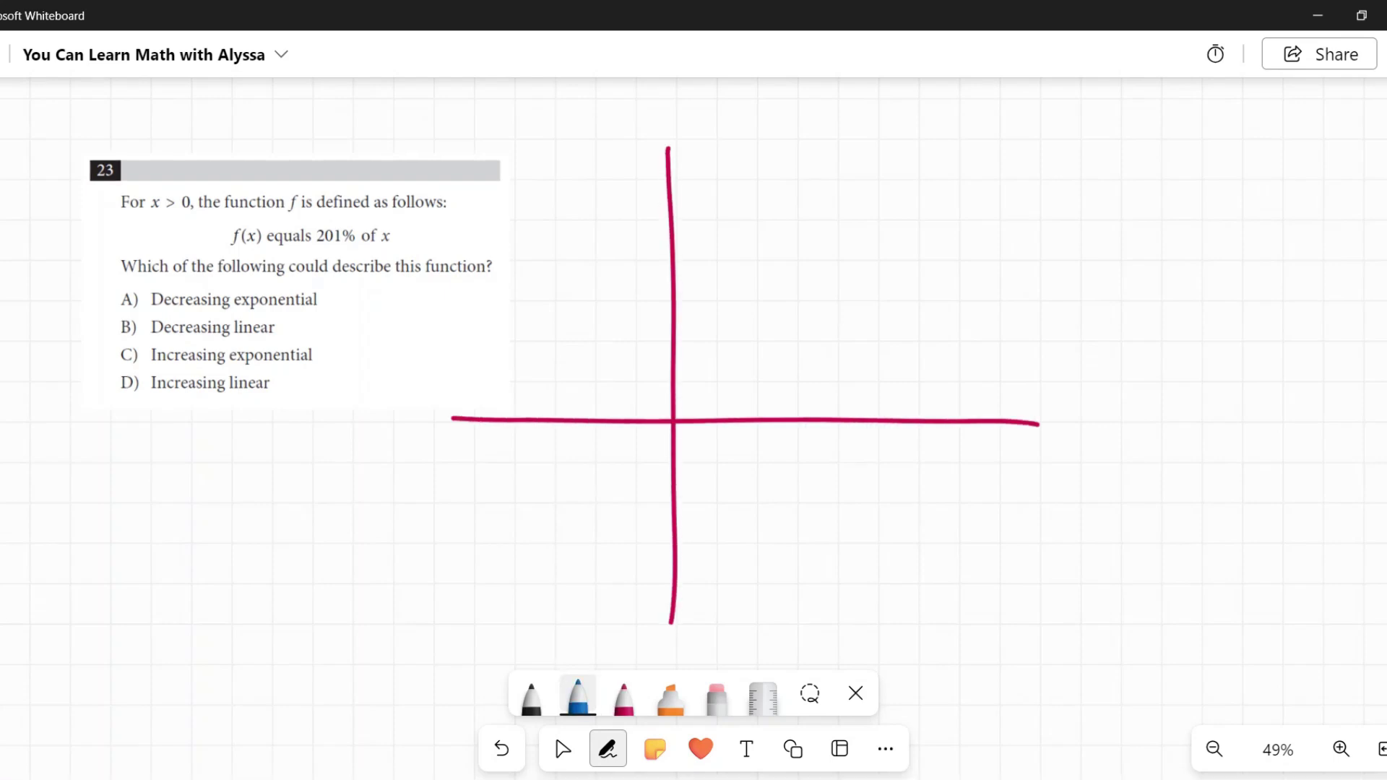
mouse_move(685, 126)
left_mouse_down()
mouse_move(692, 198)
mouse_move(823, 392)
mouse_move(1080, 413)
mouse_move(1053, 446)
mouse_move(700, 146)
left_mouse_up()
mouse_move(802, 289)
left_mouse_down()
mouse_move(838, 318)
mouse_move(1185, 398)
mouse_move(1146, 439)
left_mouse_up()
key("ctrl+z")
key("ctrl+z")
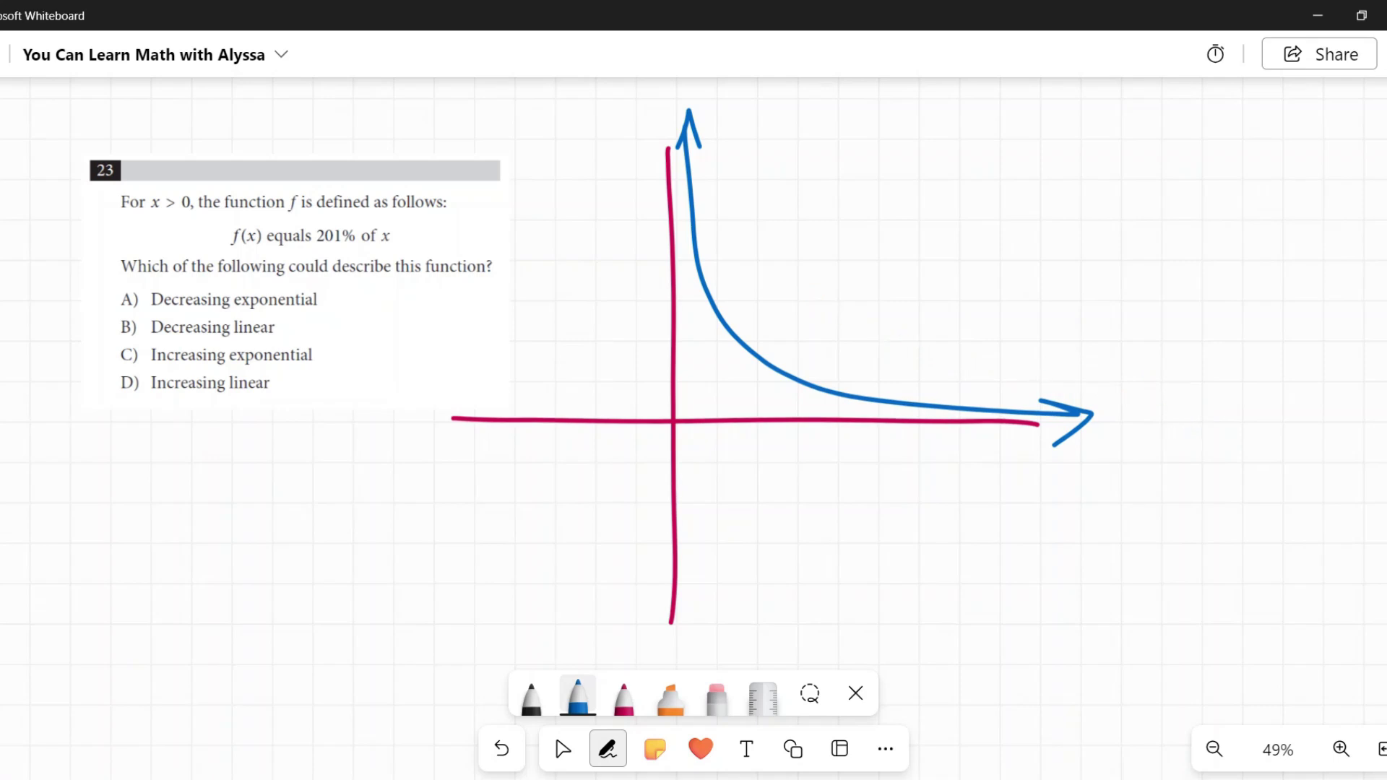
mouse_move(682, 424)
left_mouse_down()
mouse_move(1286, 433)
mouse_move(1283, 404)
left_mouse_up()
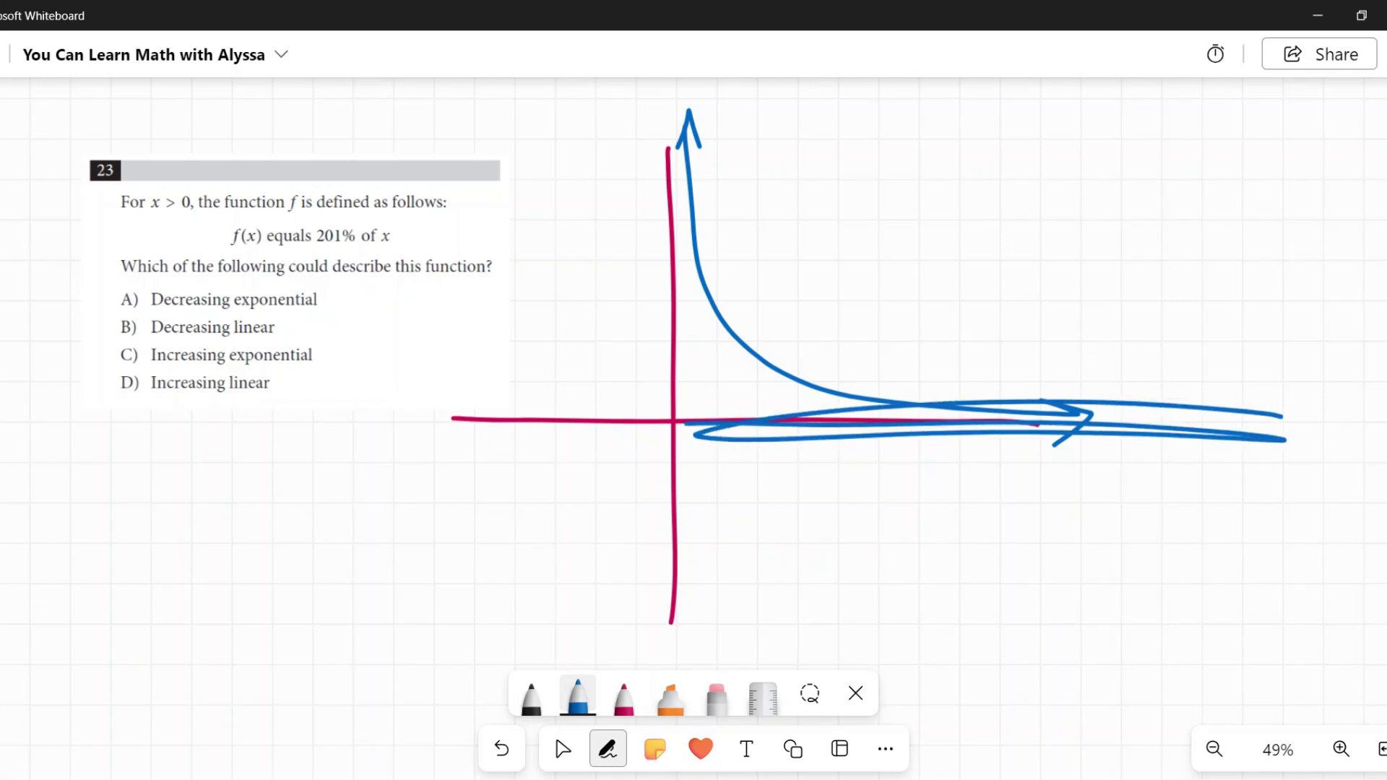
key("ctrl+z")
key("ctrl+z")
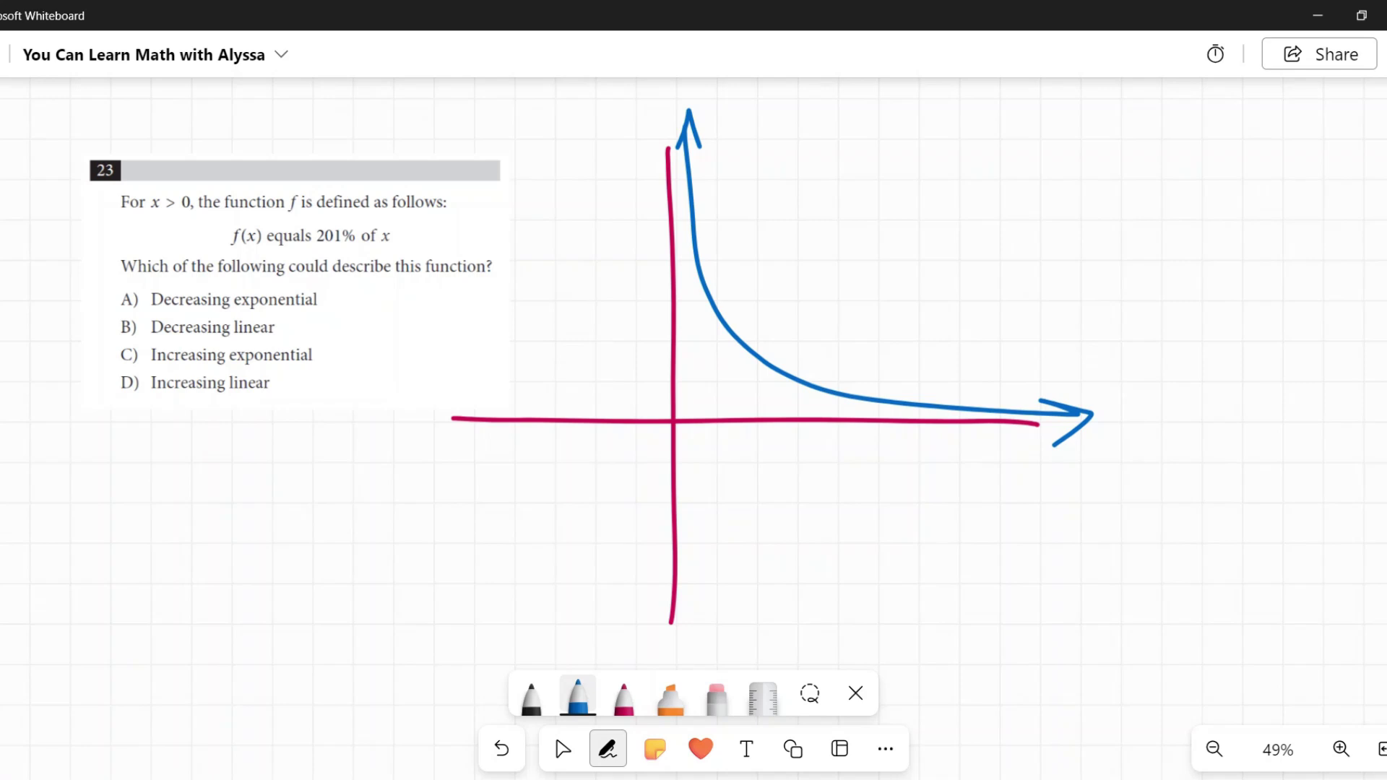
key("ctrl+z")
key("ctrl+z")
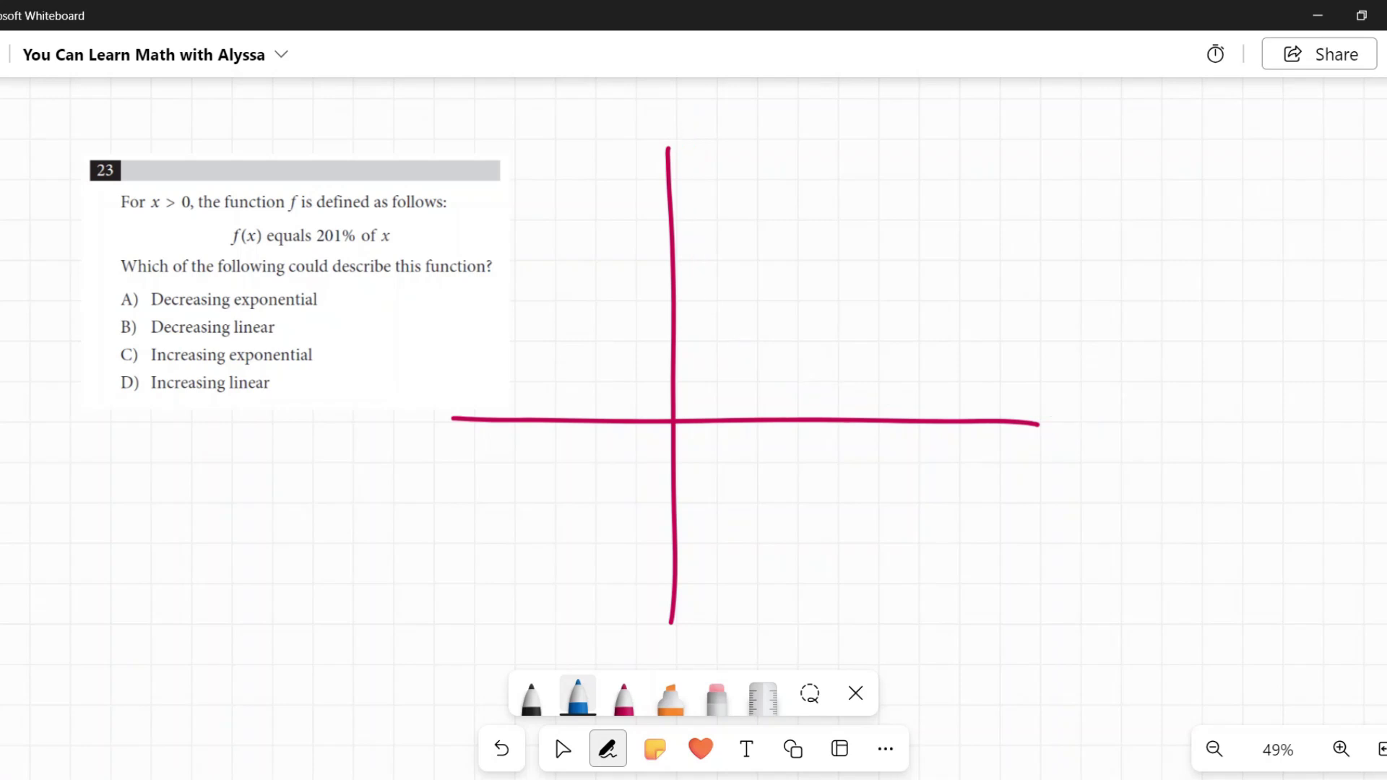
mouse_move(589, 138)
left_mouse_down()
mouse_move(1132, 510)
mouse_move(1089, 510)
left_mouse_up()
mouse_move(597, 197)
left_mouse_down()
mouse_move(587, 153)
mouse_move(658, 142)
left_mouse_up()
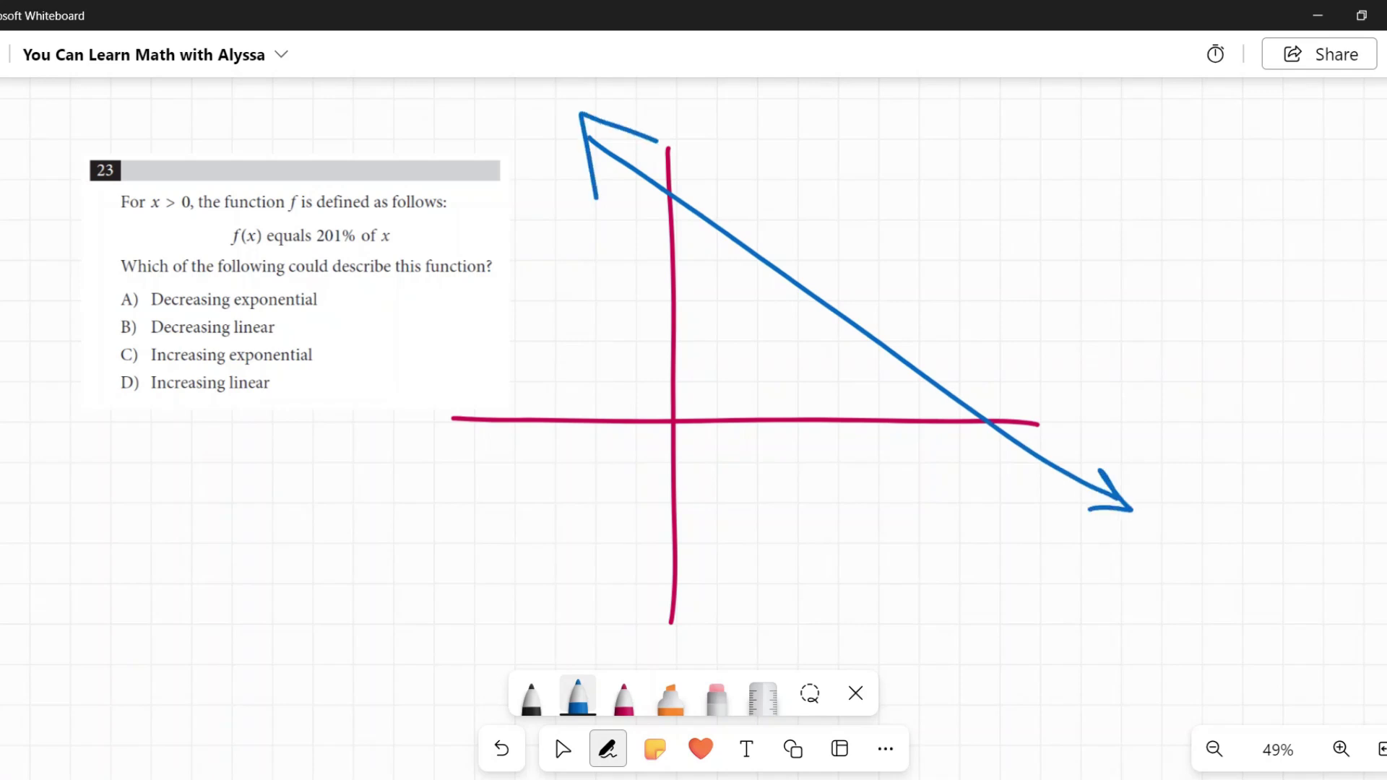
mouse_move(570, 328)
left_mouse_down()
mouse_move(1116, 338)
mouse_move(1019, 374)
left_mouse_up()
key("ctrl+z")
key("ctrl+z")
key("ctrl+z")
key("ctrl+z")
key("ctrl+z")
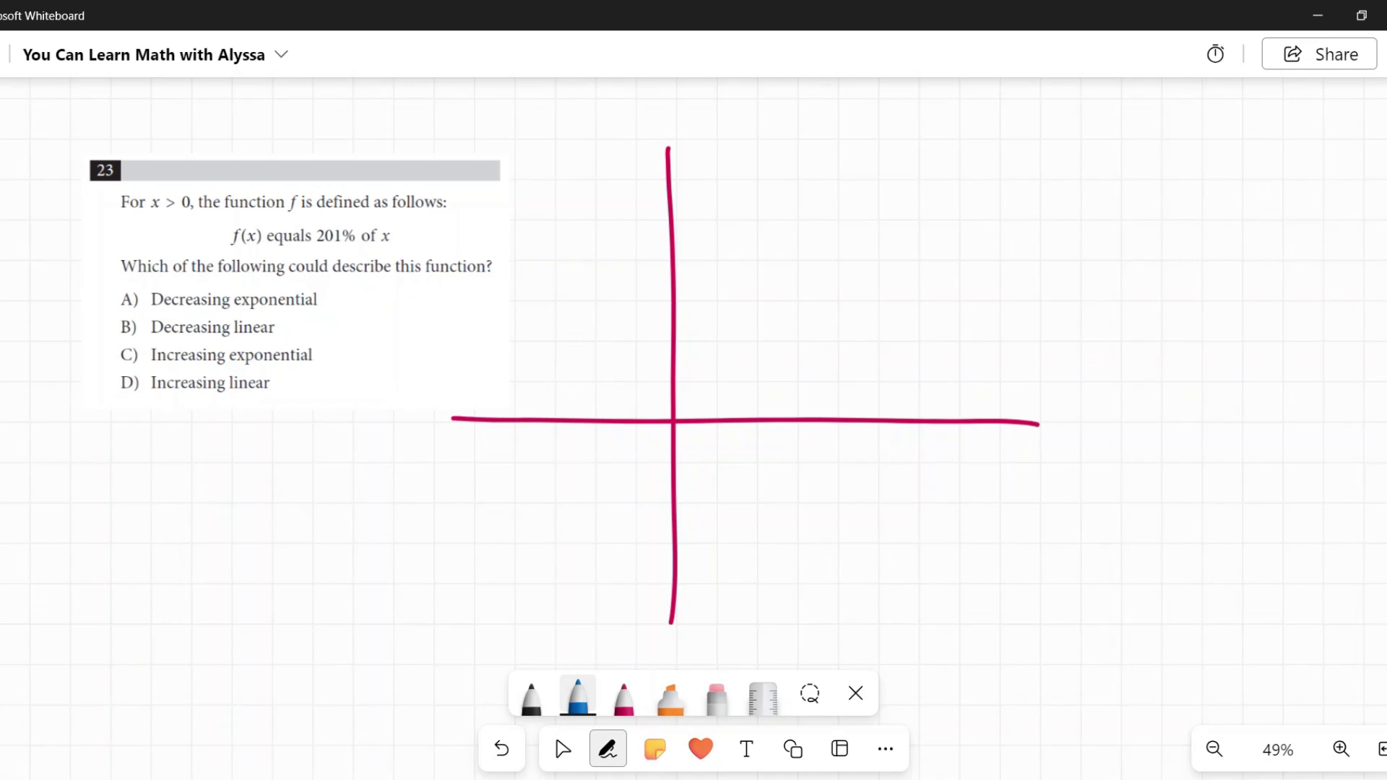
mouse_move(634, 416)
left_mouse_down()
mouse_move(1062, 130)
mouse_move(1065, 108)
left_mouse_up()
left_click_drag(1040, 148, 1089, 150)
left_click_drag(659, 395, 636, 431)
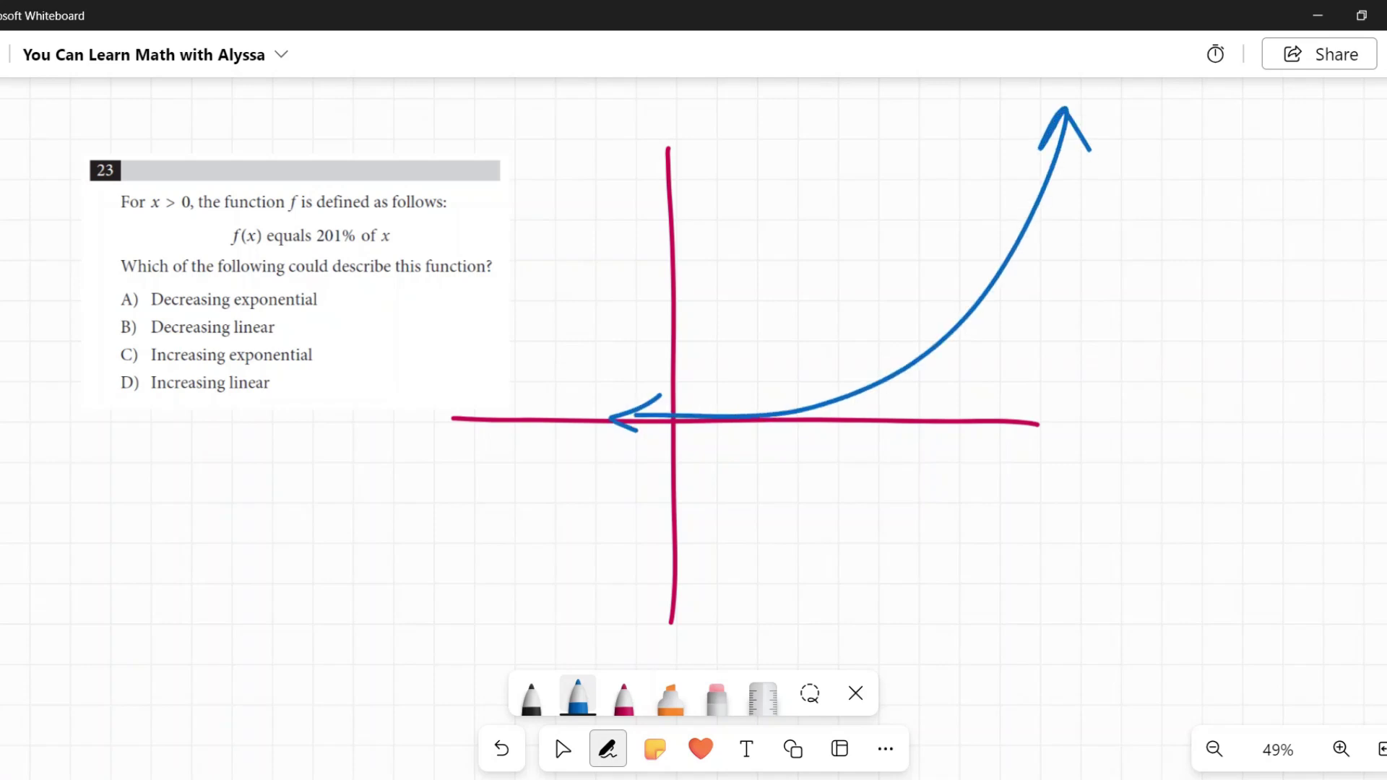
left_click_drag(628, 333, 906, 319)
mouse_move(857, 300)
left_mouse_down()
mouse_move(906, 318)
mouse_move(882, 338)
left_mouse_up()
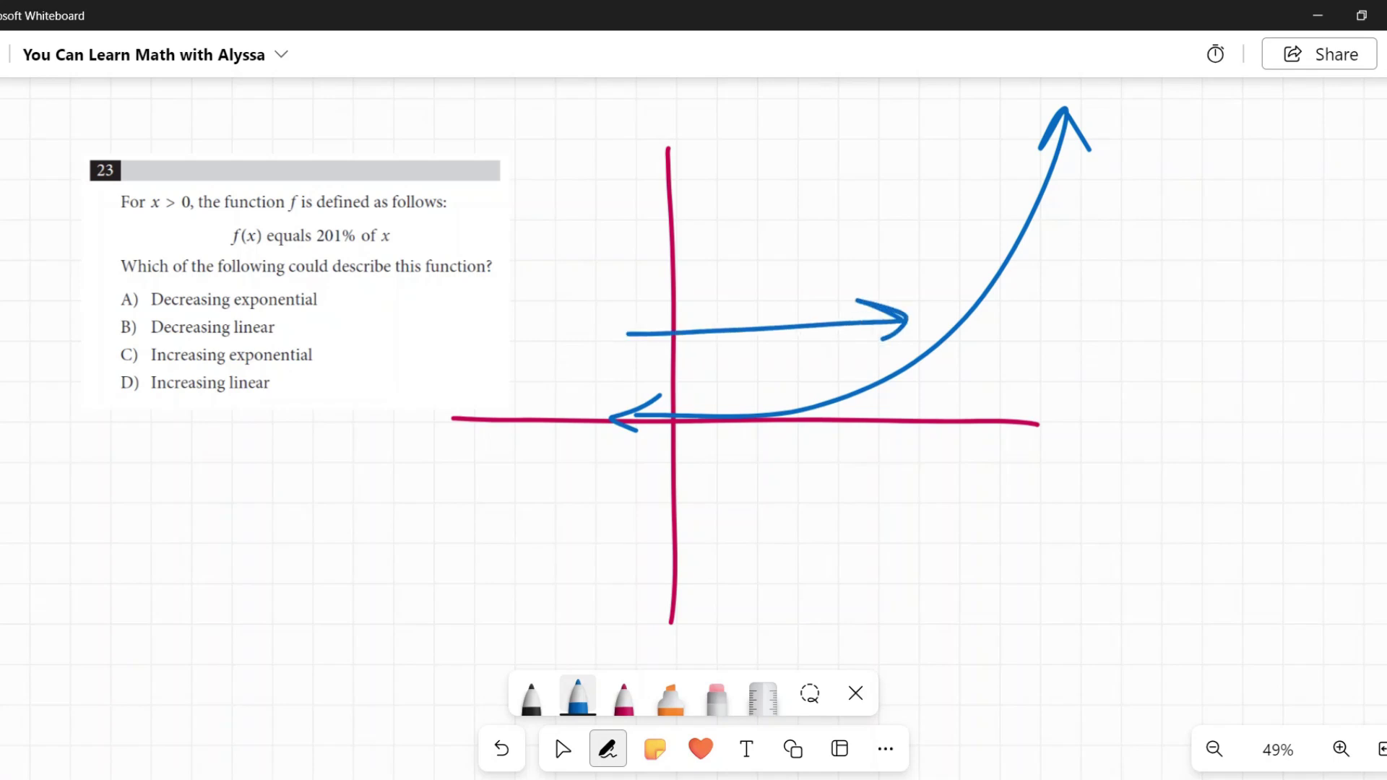
key("ctrl+z")
key("ctrl+z")
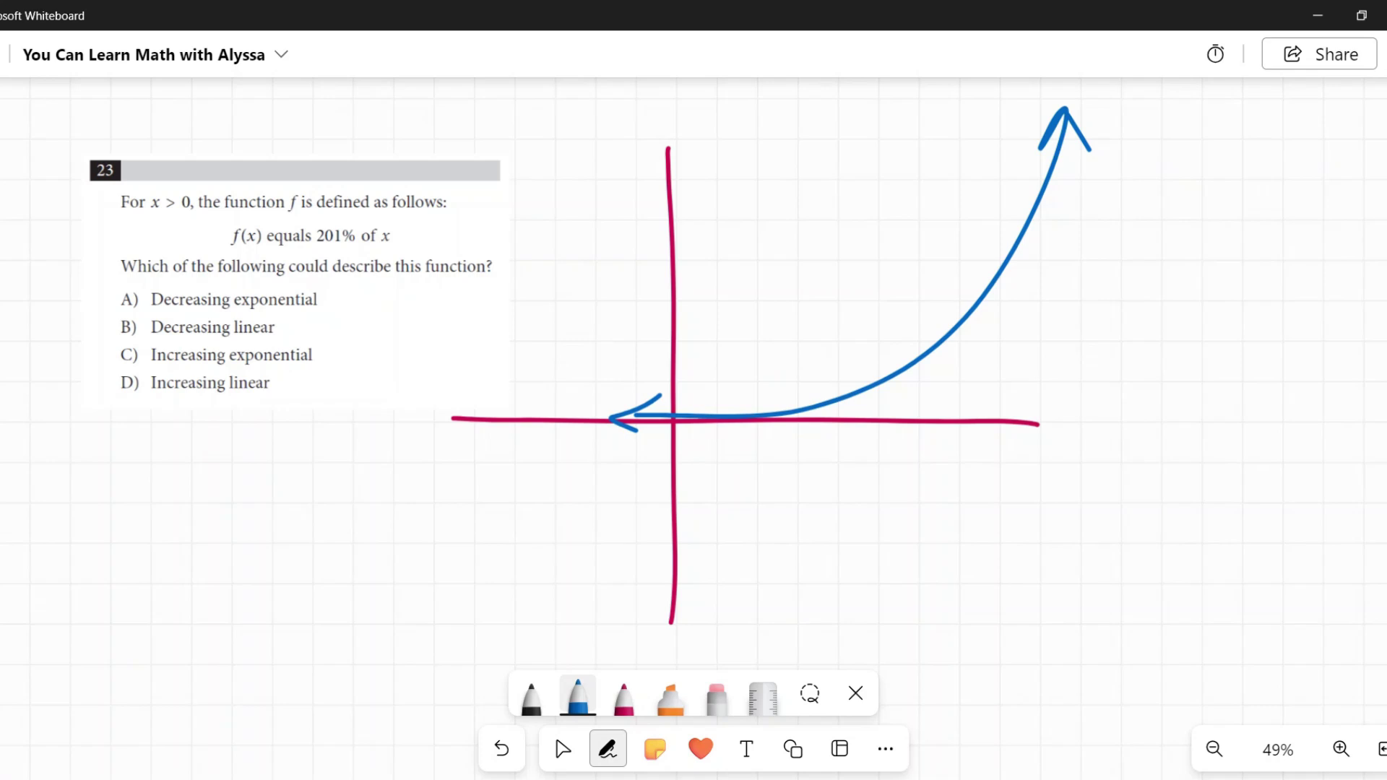
left_click_drag(442, 548, 1105, 561)
mouse_move(1059, 549)
left_mouse_down()
mouse_move(1111, 562)
mouse_move(1068, 594)
left_mouse_up()
key("ctrl+z")
key("ctrl+z")
key("ctrl+z")
key("ctrl+z")
key("ctrl+z")
mouse_move(518, 544)
left_mouse_down()
mouse_move(1084, 154)
mouse_move(1071, 206)
left_mouse_up()
left_click_drag(514, 506, 529, 559)
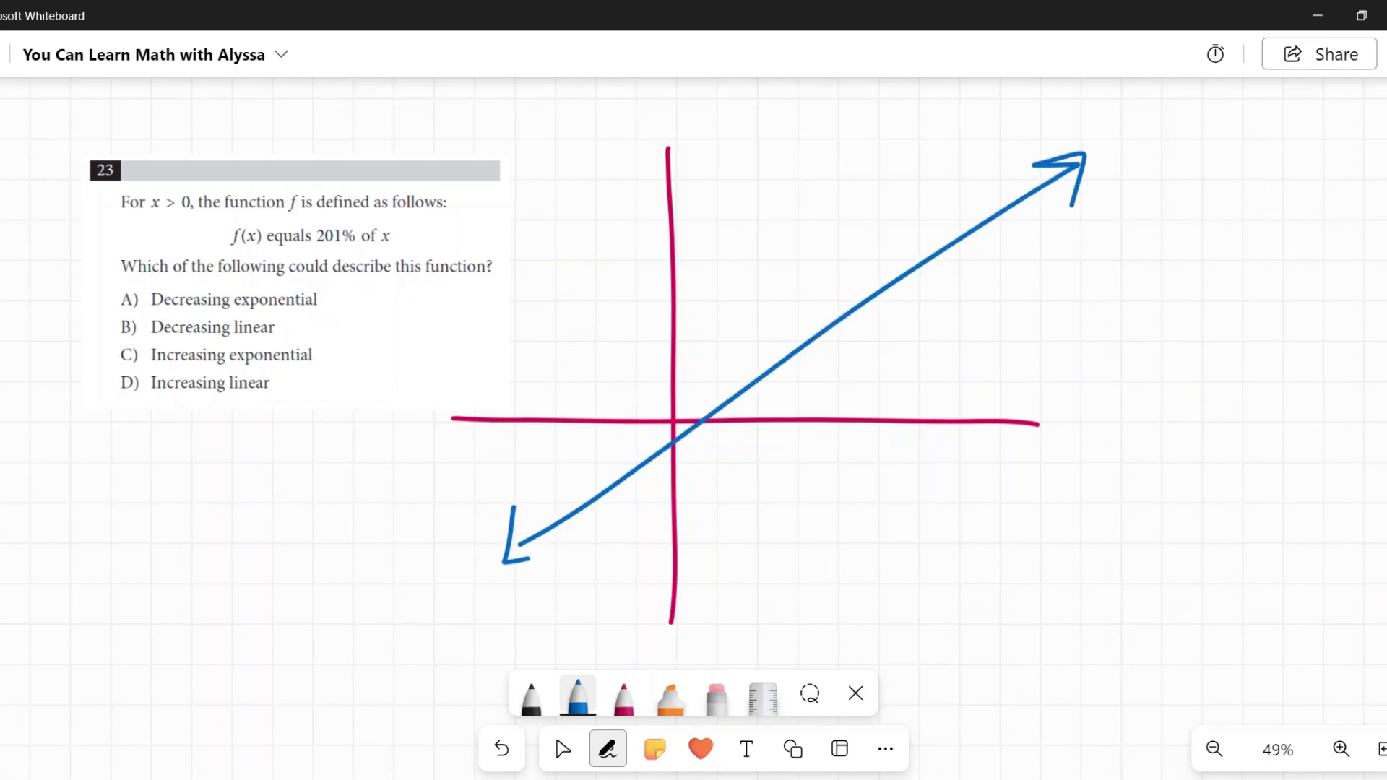
key("ctrl+z")
key("ctrl+z")
key("ctrl+z")
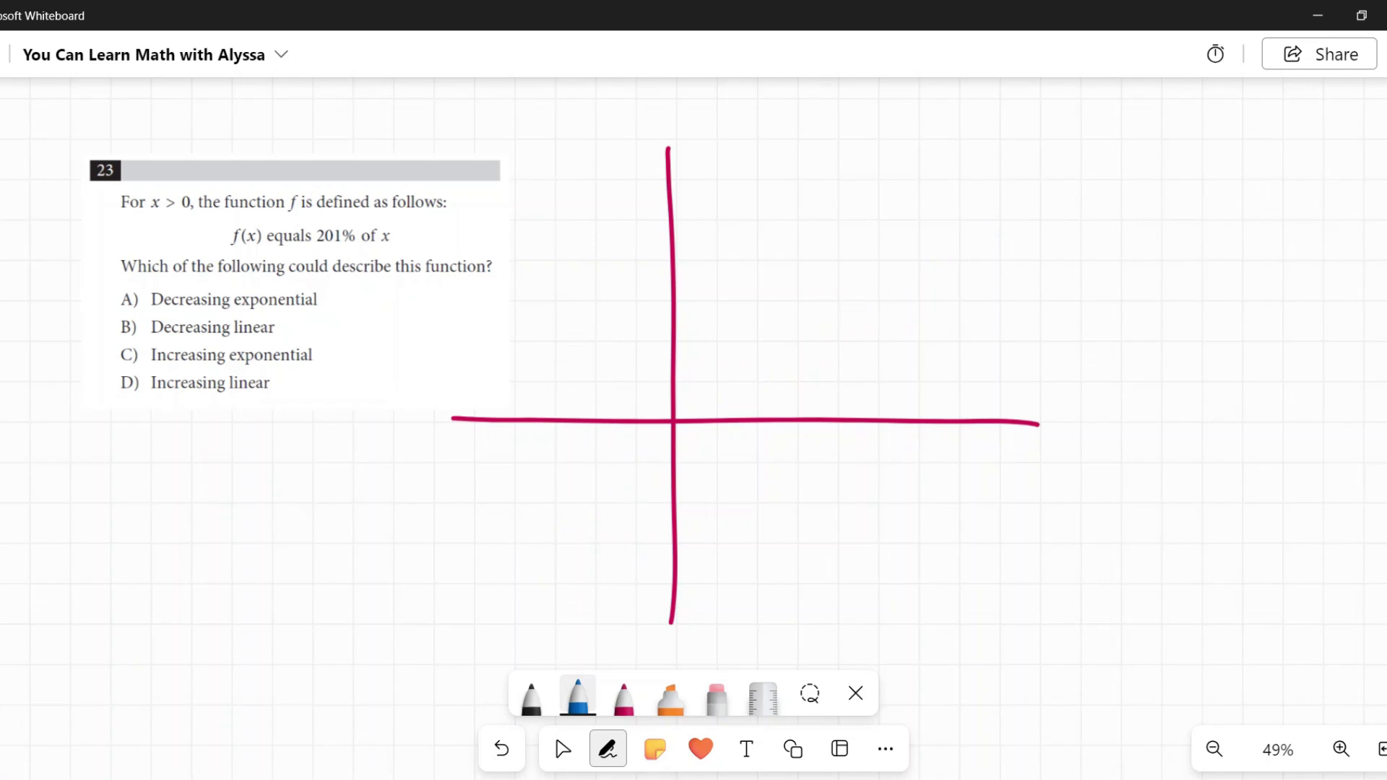
left_click_drag(505, 513, 1112, 432)
key("ctrl+z")
mouse_move(505, 208)
left_mouse_down()
mouse_move(97, 266)
mouse_move(425, 100)
left_mouse_up()
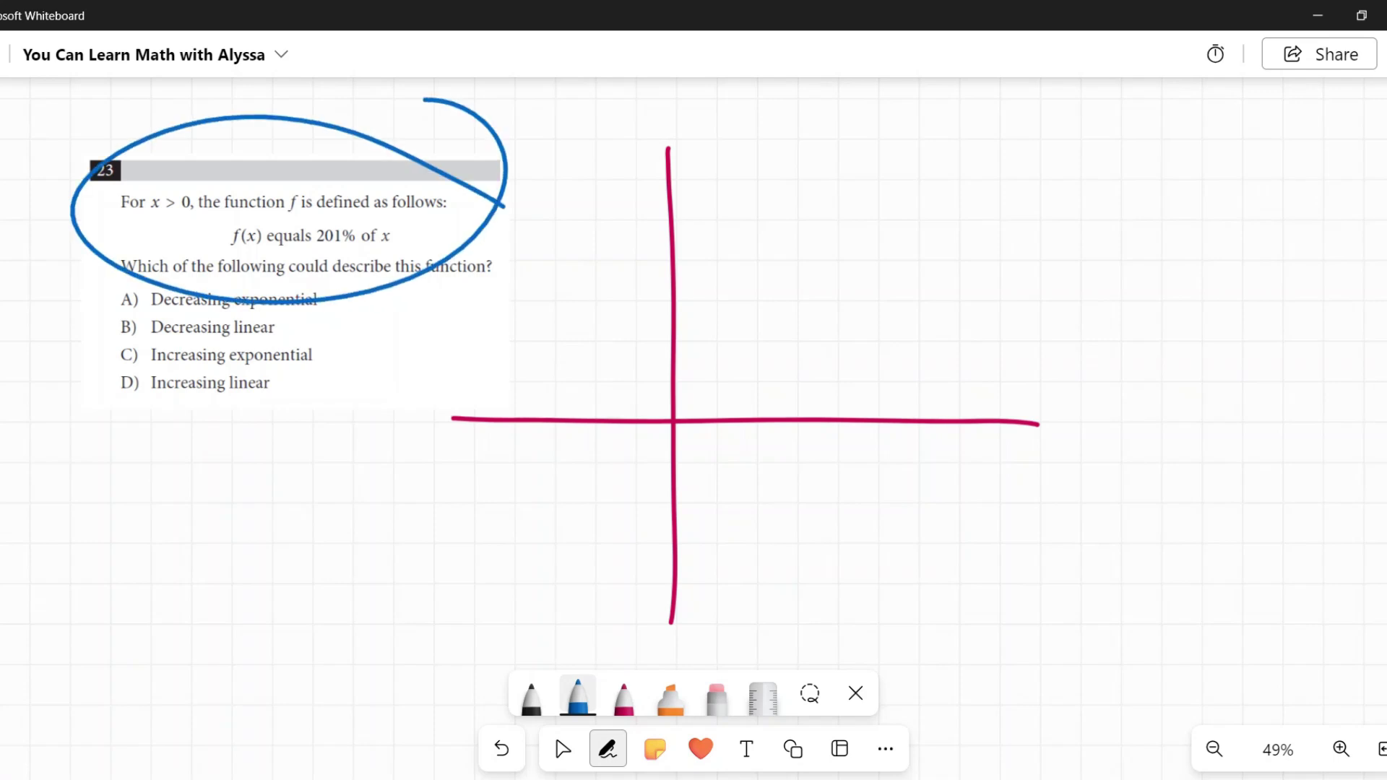
key("ctrl+z")
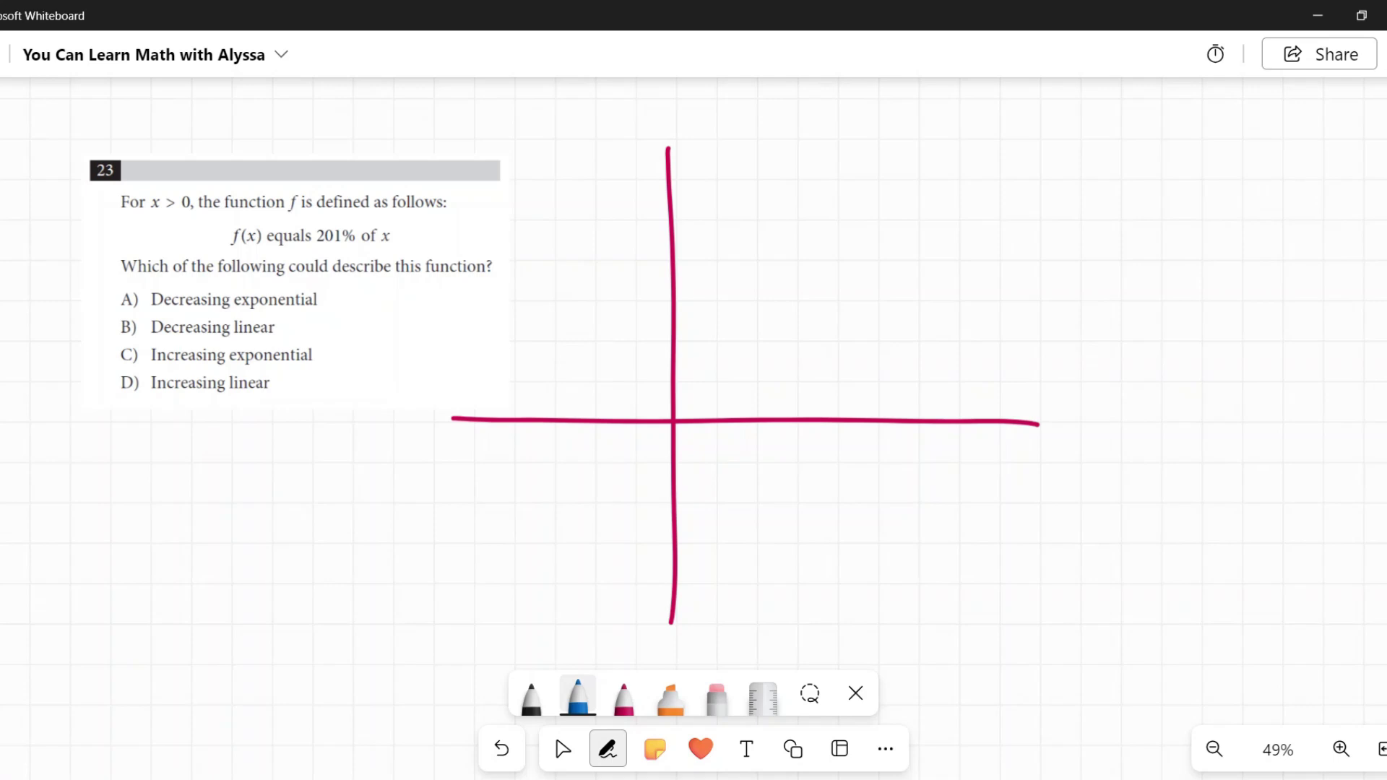
left_click_drag(1039, 182, 1039, 186)
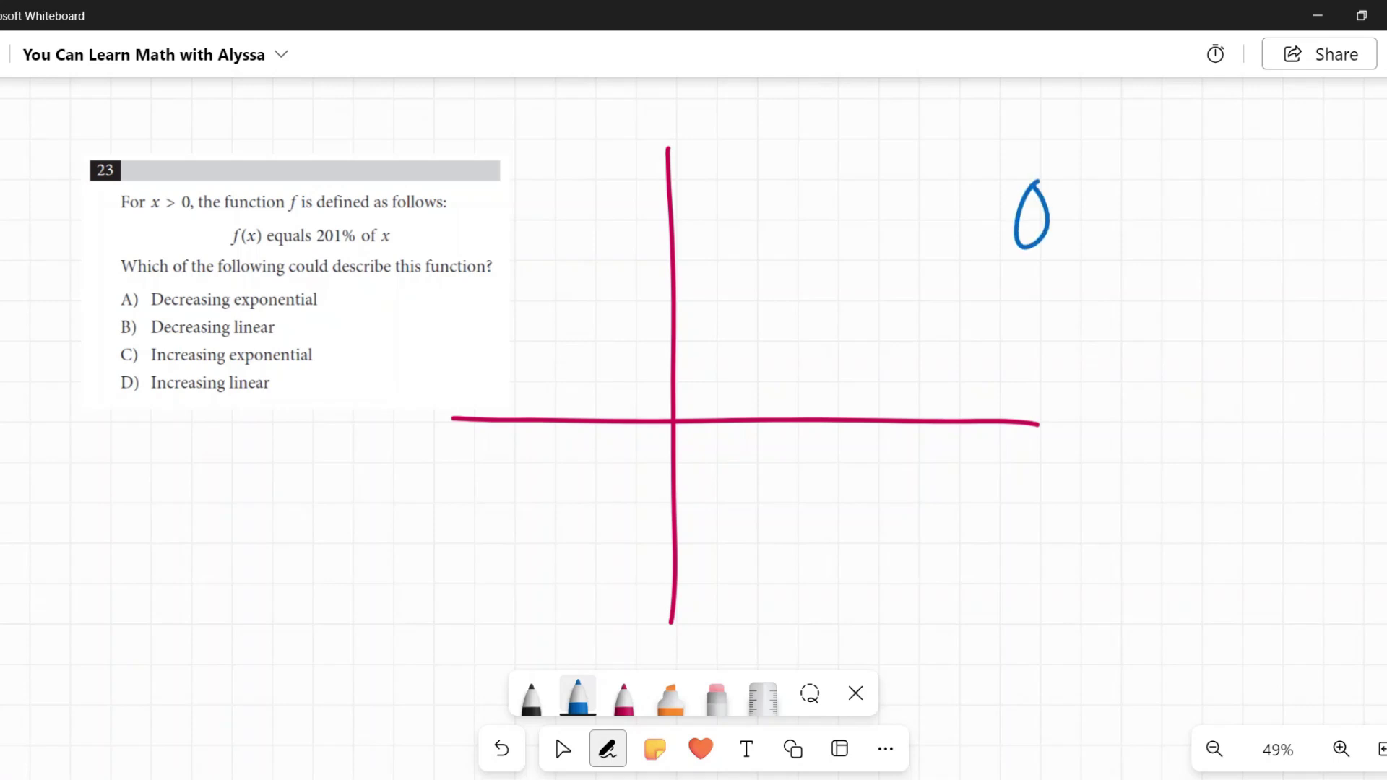
left_click_drag(1081, 231, 1078, 245)
key("ctrl+z")
key("ctrl+z")
mouse_move(1096, 189)
left_mouse_down()
mouse_move(1058, 264)
mouse_move(1030, 247)
left_mouse_up()
mouse_move(1124, 189)
left_mouse_down()
mouse_move(1116, 270)
mouse_move(1156, 273)
left_mouse_up()
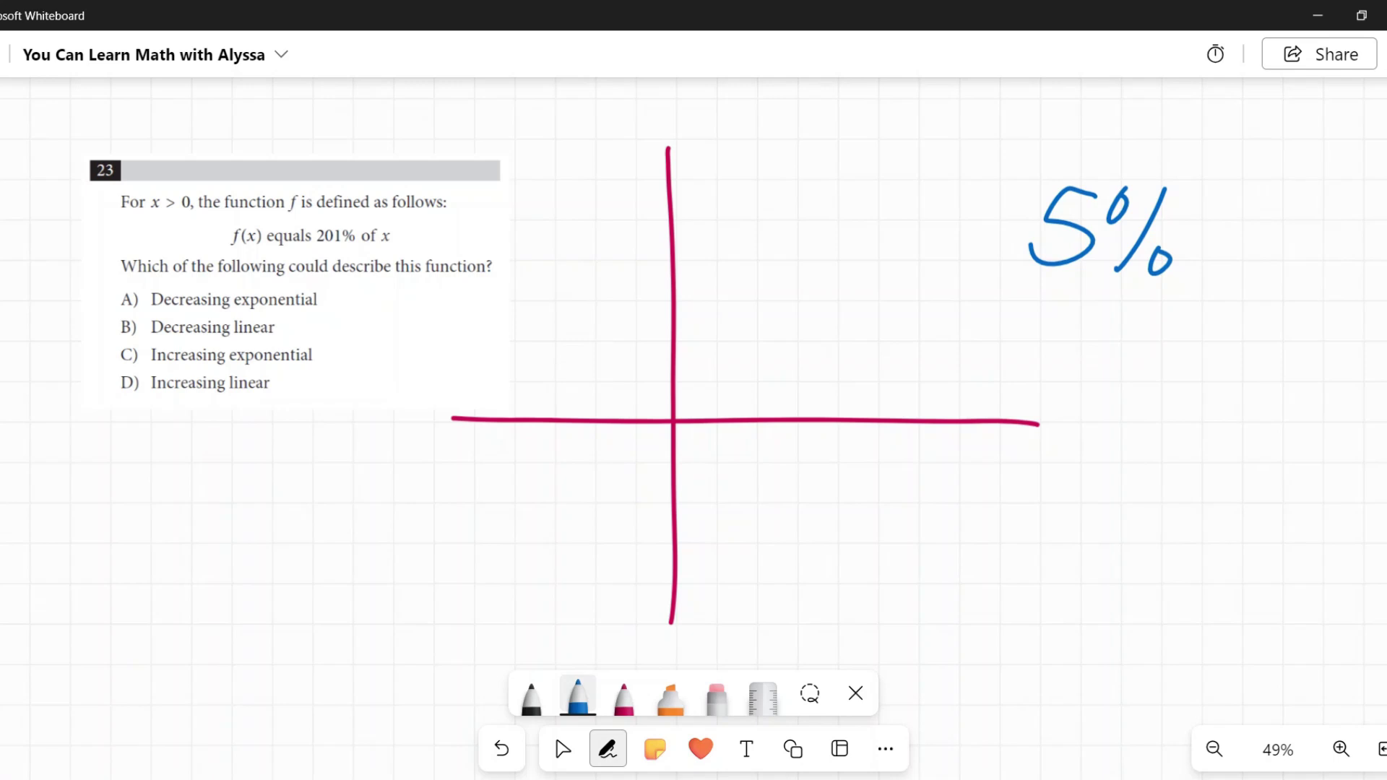
key("ctrl+z")
key("ctrl+z")
key("ctrl+z")
key("ctrl+z")
key("ctrl+z")
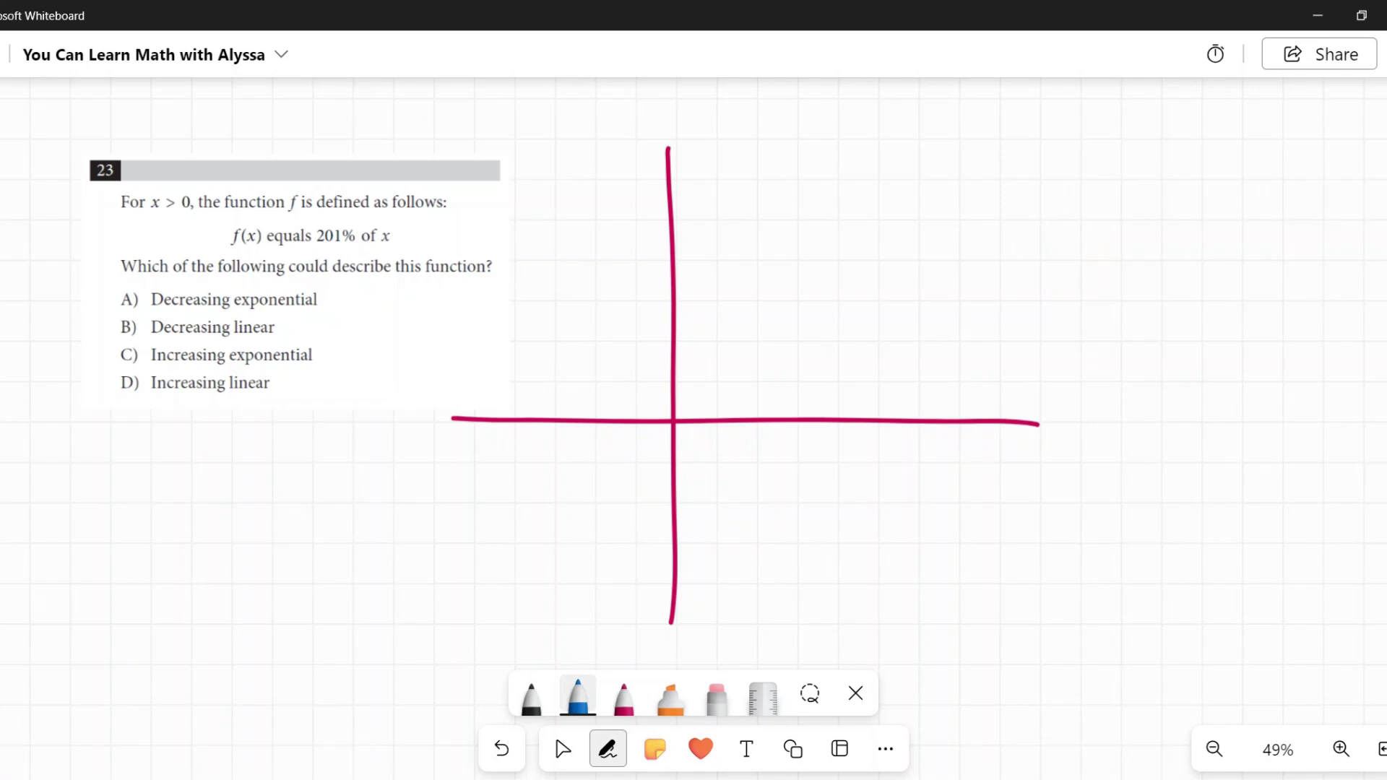
mouse_move(315, 204)
left_mouse_down()
mouse_move(414, 218)
mouse_move(398, 207)
left_mouse_up()
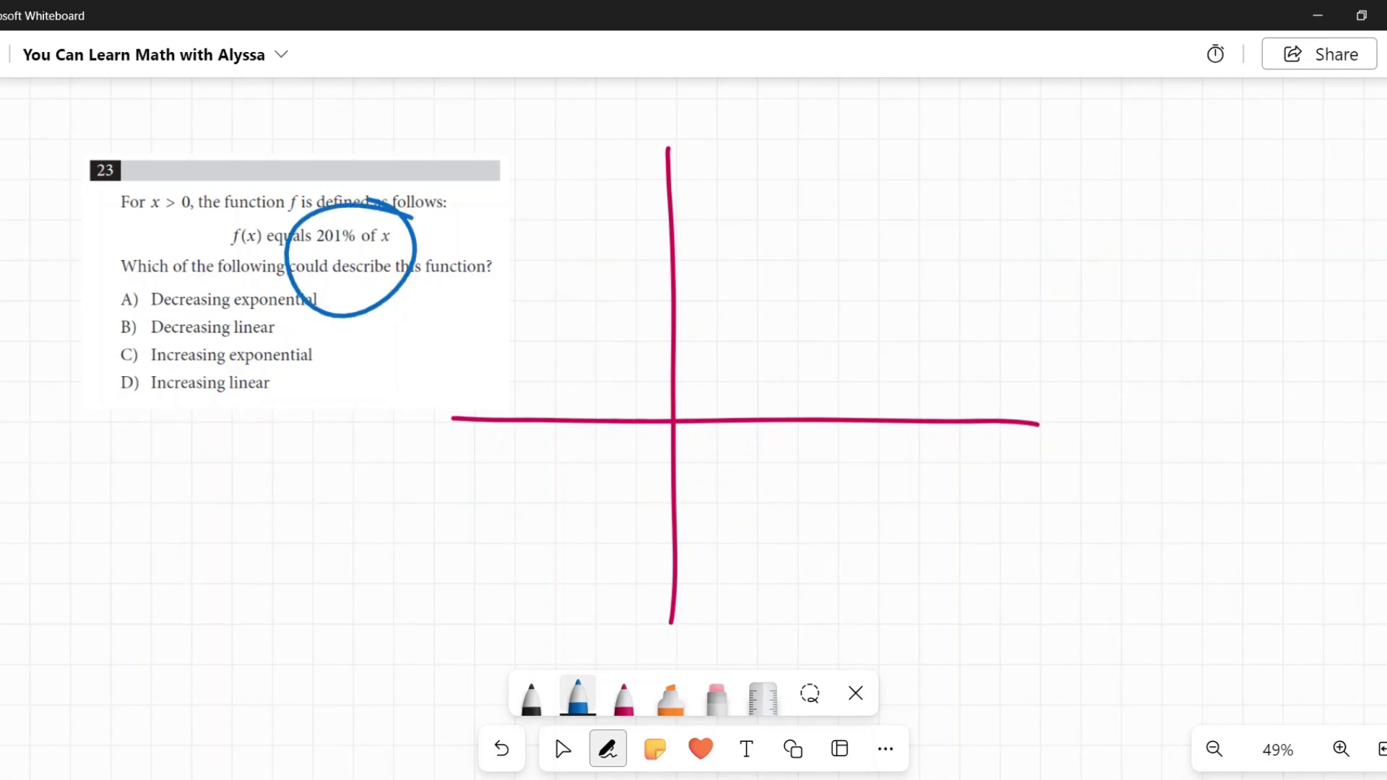
key("ctrl+z")
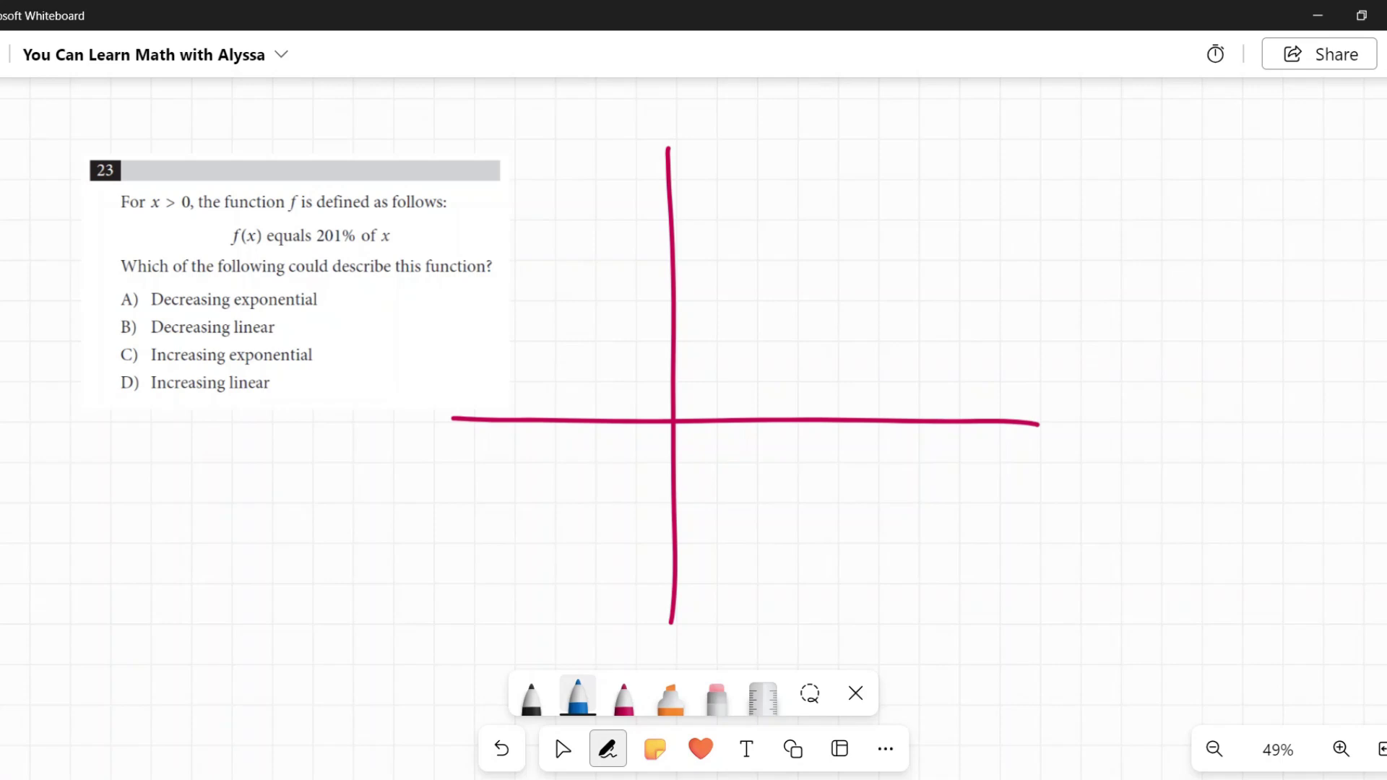
mouse_move(158, 342)
left_mouse_down()
mouse_move(178, 377)
mouse_move(179, 340)
left_mouse_up()
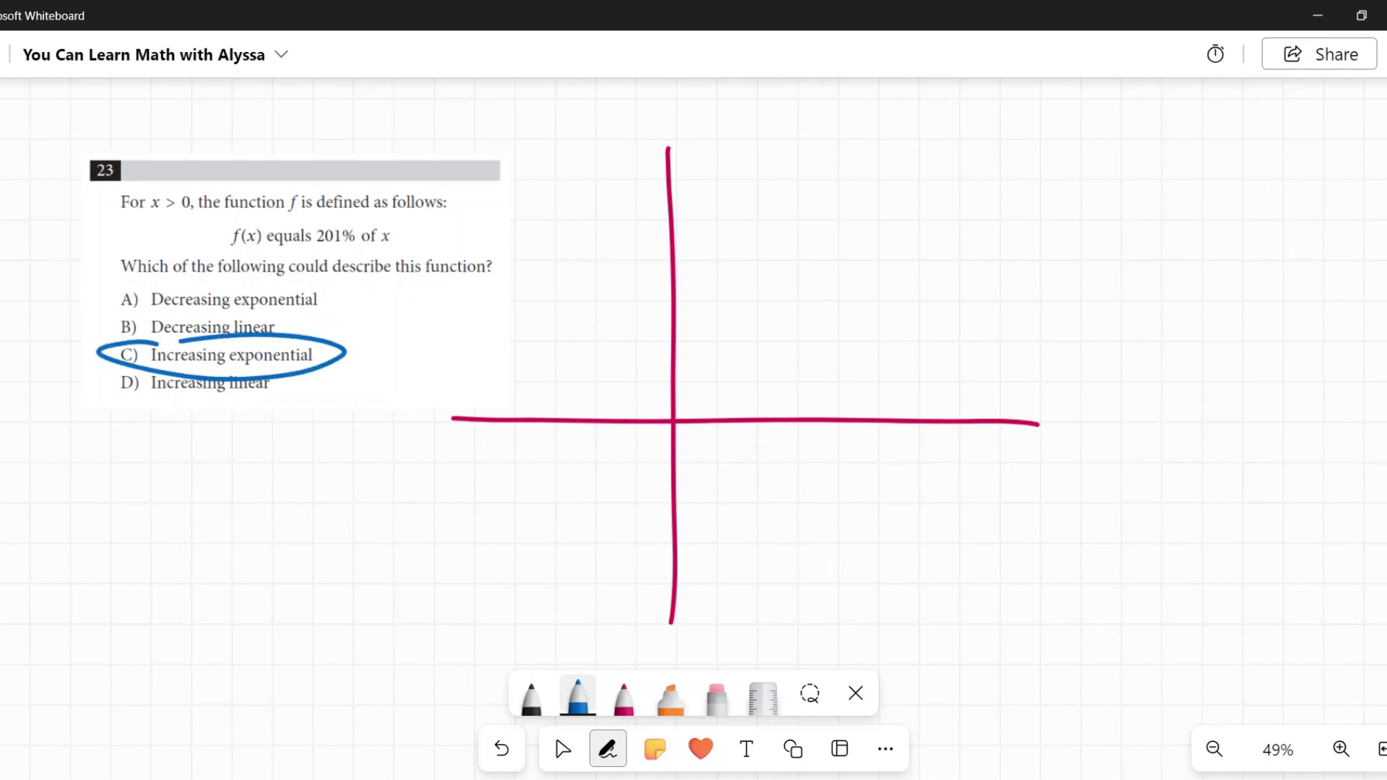
key("ctrl+z")
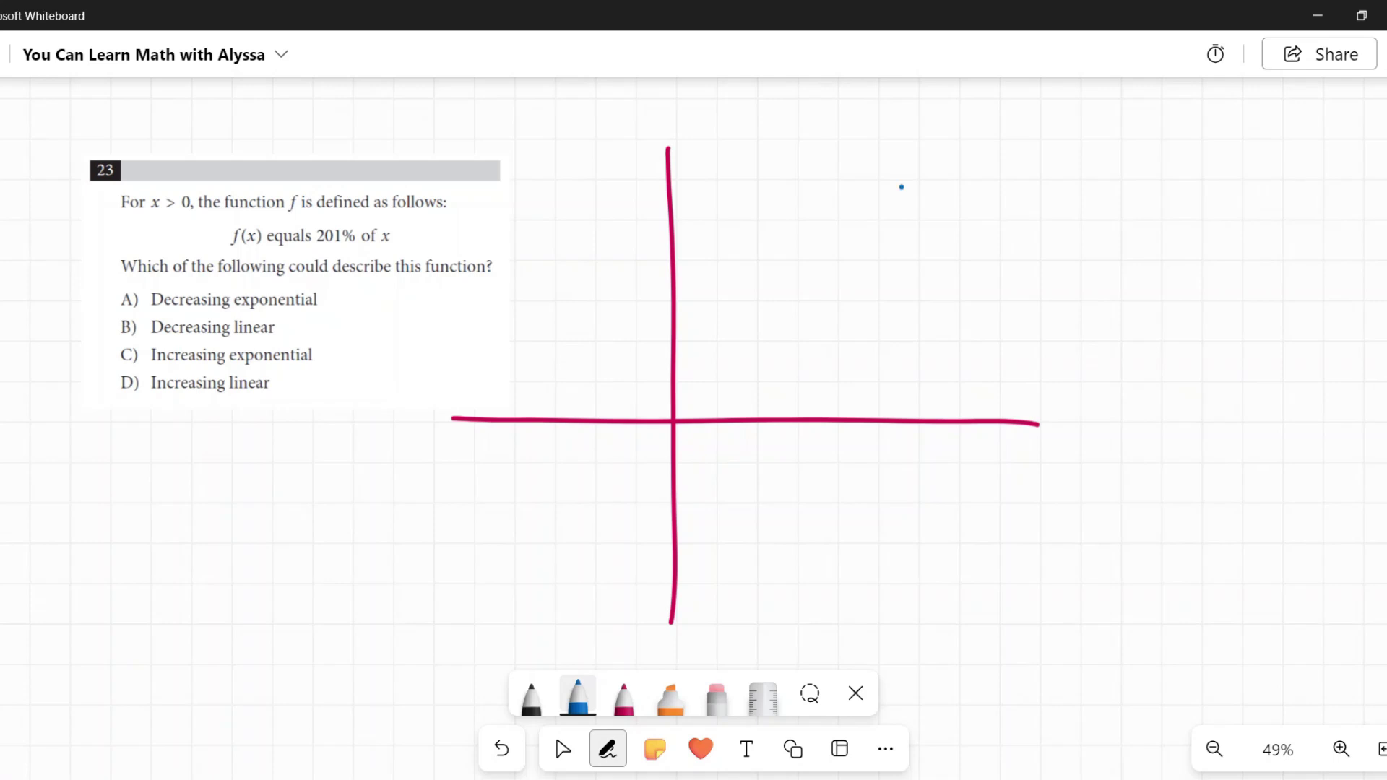
Jot 5 × 125% above the graph, undoing the last stroke of the ×
mouse_move(938, 184)
left_mouse_down()
mouse_move(879, 197)
mouse_move(866, 234)
left_mouse_up()
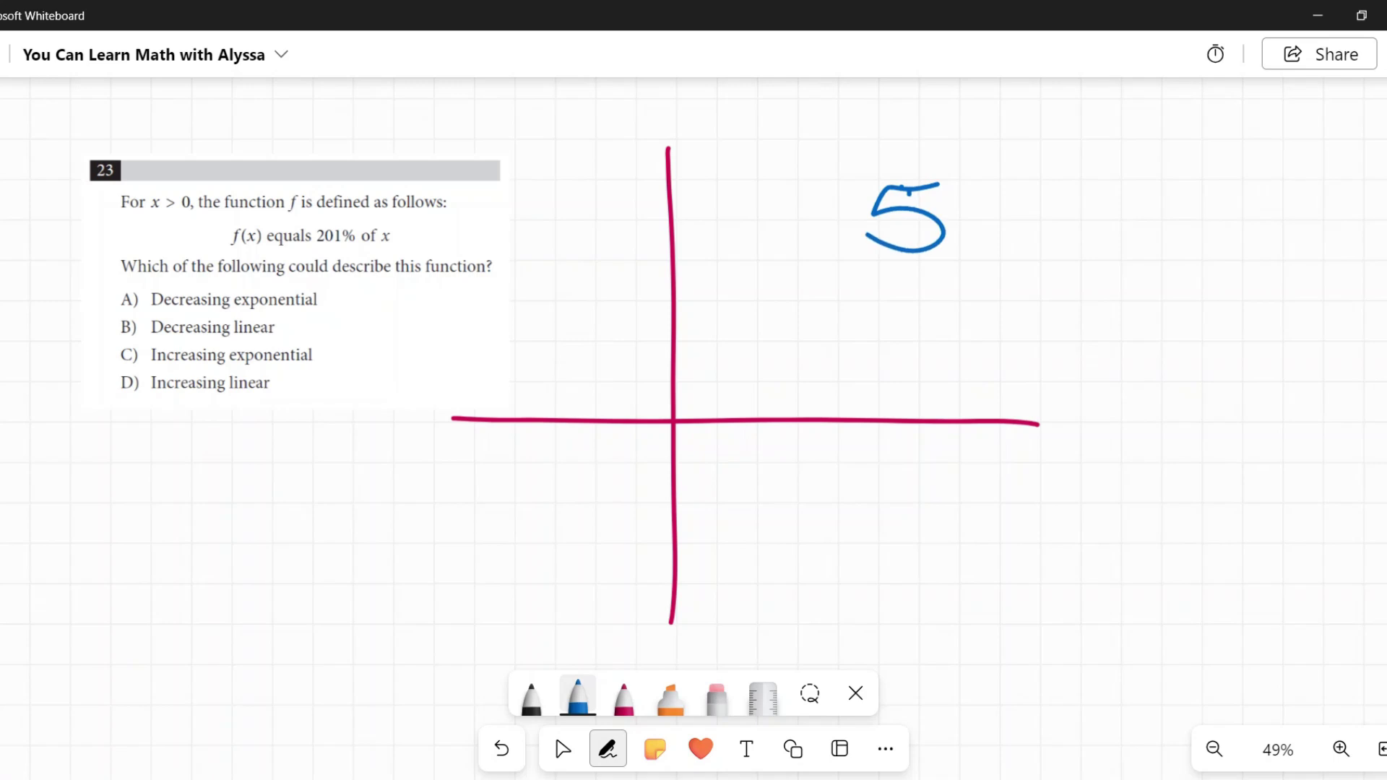
mouse_move(1077, 198)
left_mouse_down()
mouse_move(1071, 260)
mouse_move(1140, 253)
left_mouse_up()
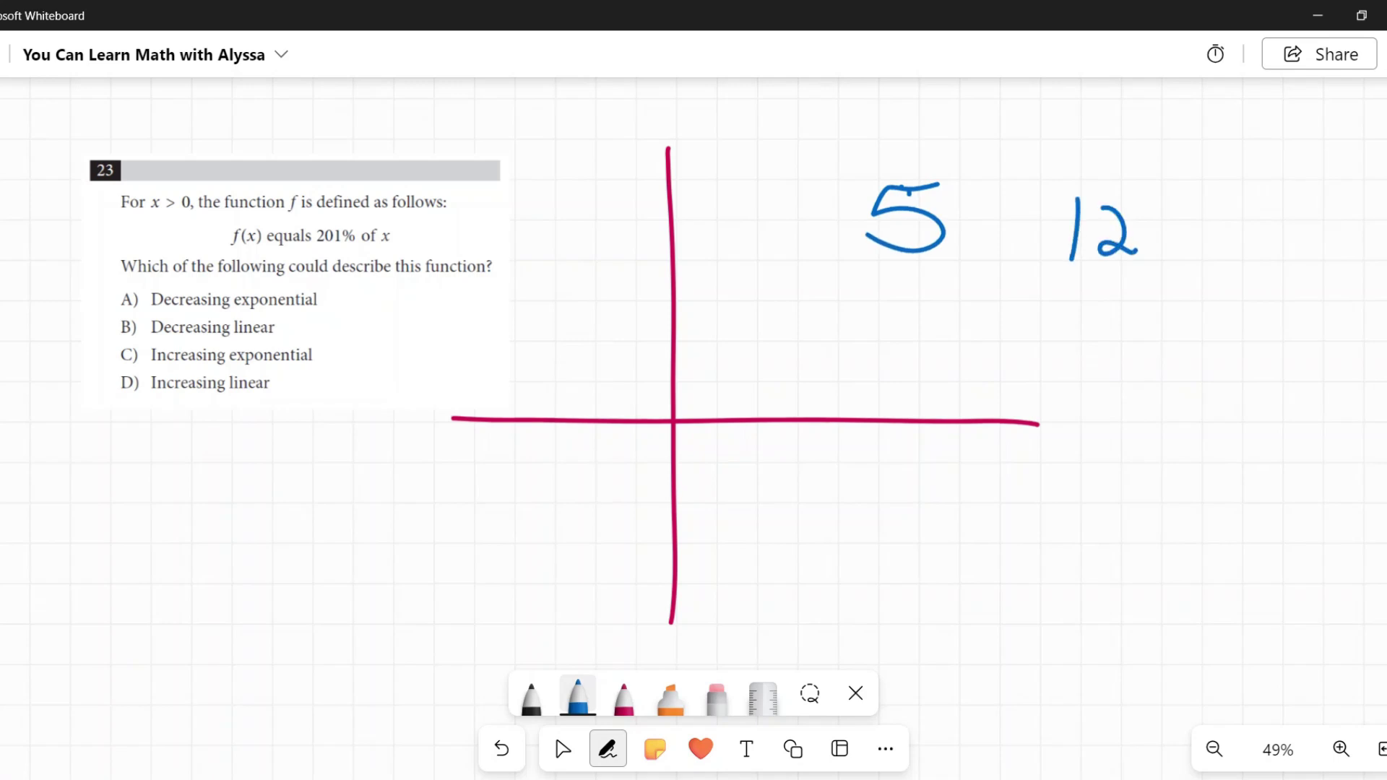
mouse_move(1179, 205)
left_mouse_down()
mouse_move(1143, 254)
mouse_move(1201, 215)
left_mouse_up()
mouse_move(1196, 196)
left_mouse_down()
mouse_move(1236, 203)
mouse_move(1211, 263)
left_mouse_up()
mouse_move(1244, 246)
left_mouse_down()
mouse_move(1268, 235)
mouse_move(1249, 232)
left_mouse_up()
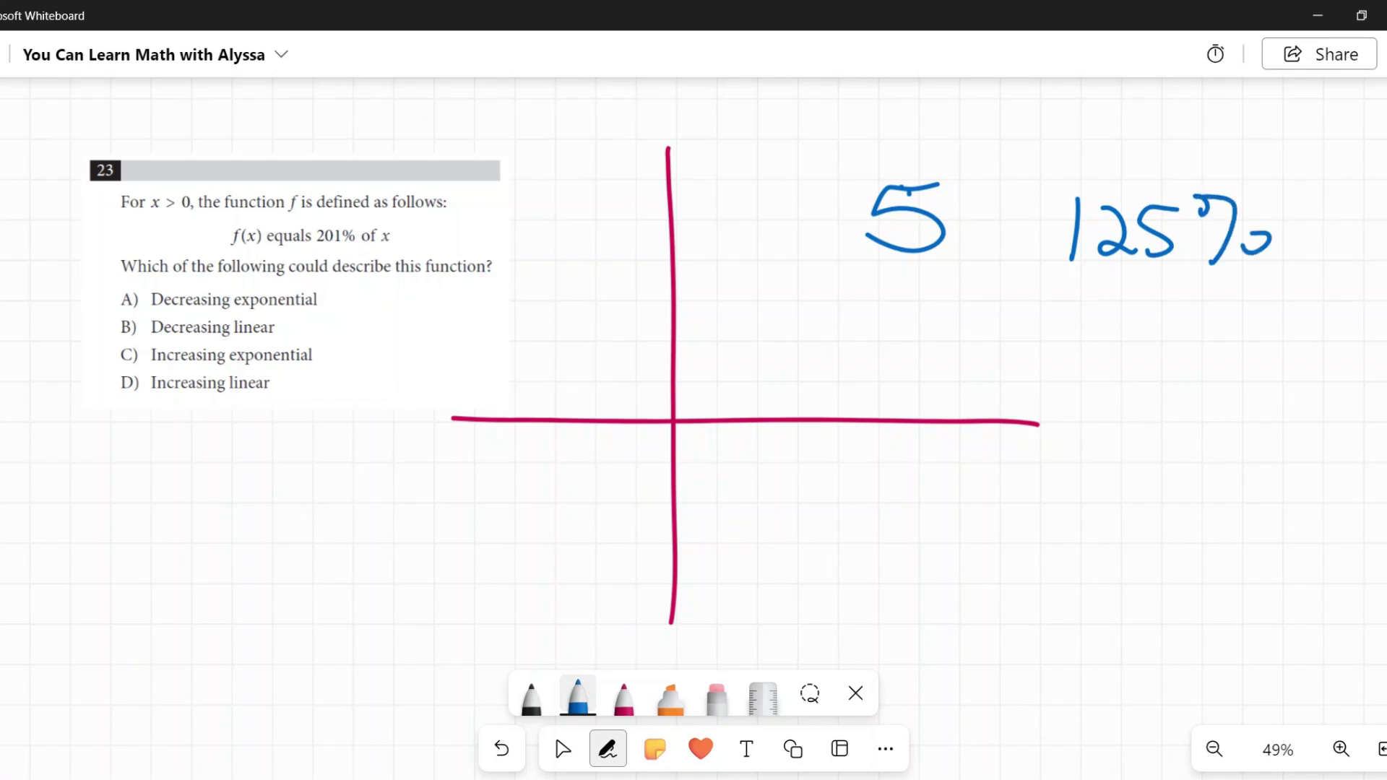
mouse_move(987, 208)
left_mouse_down()
mouse_move(1010, 244)
mouse_move(986, 249)
left_mouse_up()
key("ctrl+z")
key("ctrl+z")
key("ctrl+z")
key("ctrl+z")
key("ctrl+z")
key("ctrl+z")
key("ctrl+z")
key("ctrl+z")
key("ctrl+z")
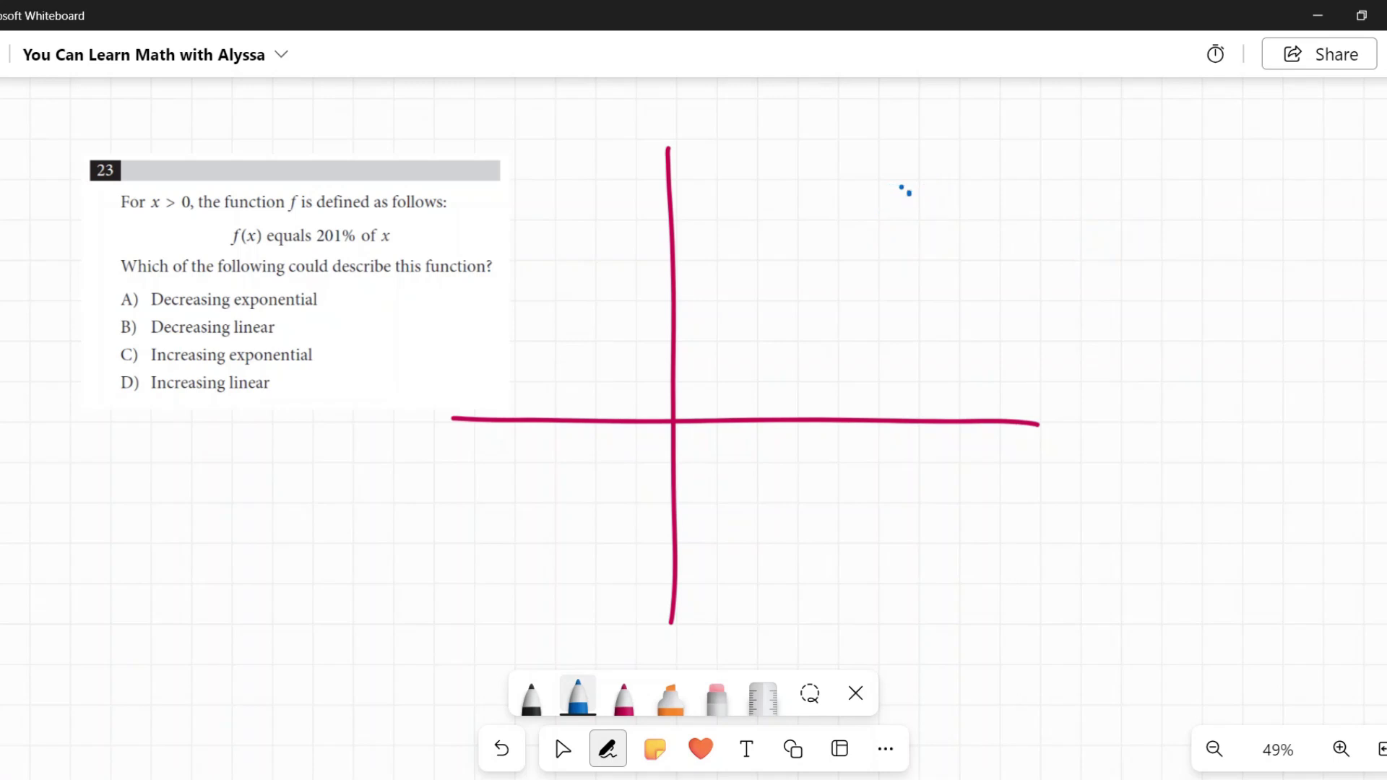
Write 72% and 16 beside the graph, then undo them stroke by stroke
mouse_move(798, 234)
left_mouse_down()
mouse_move(838, 297)
mouse_move(865, 249)
left_mouse_up()
left_click_drag(866, 233, 932, 229)
mouse_move(952, 268)
left_mouse_down()
mouse_move(966, 292)
mouse_move(955, 274)
left_mouse_up()
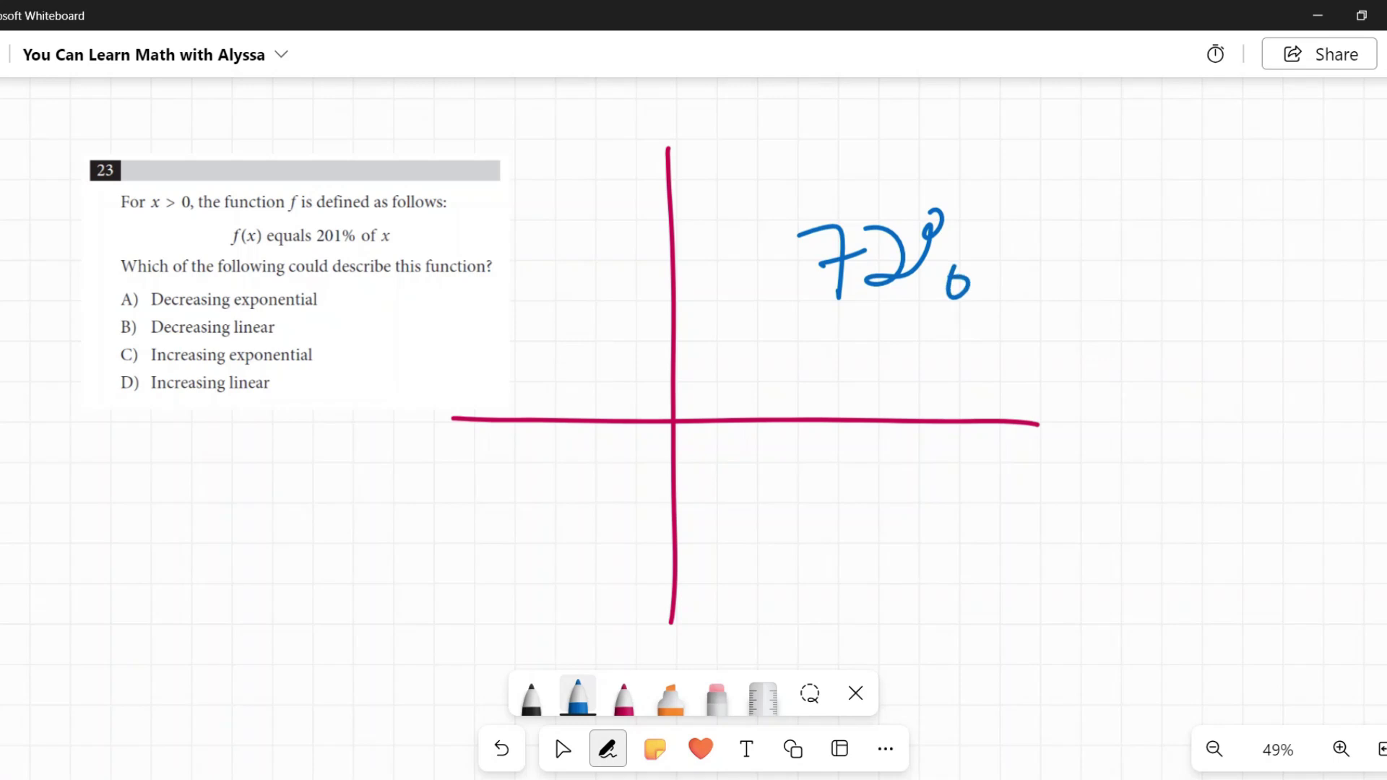
left_click_drag(966, 216, 918, 306)
left_click_drag(1104, 227, 1093, 294)
left_click_drag(1138, 223, 1154, 278)
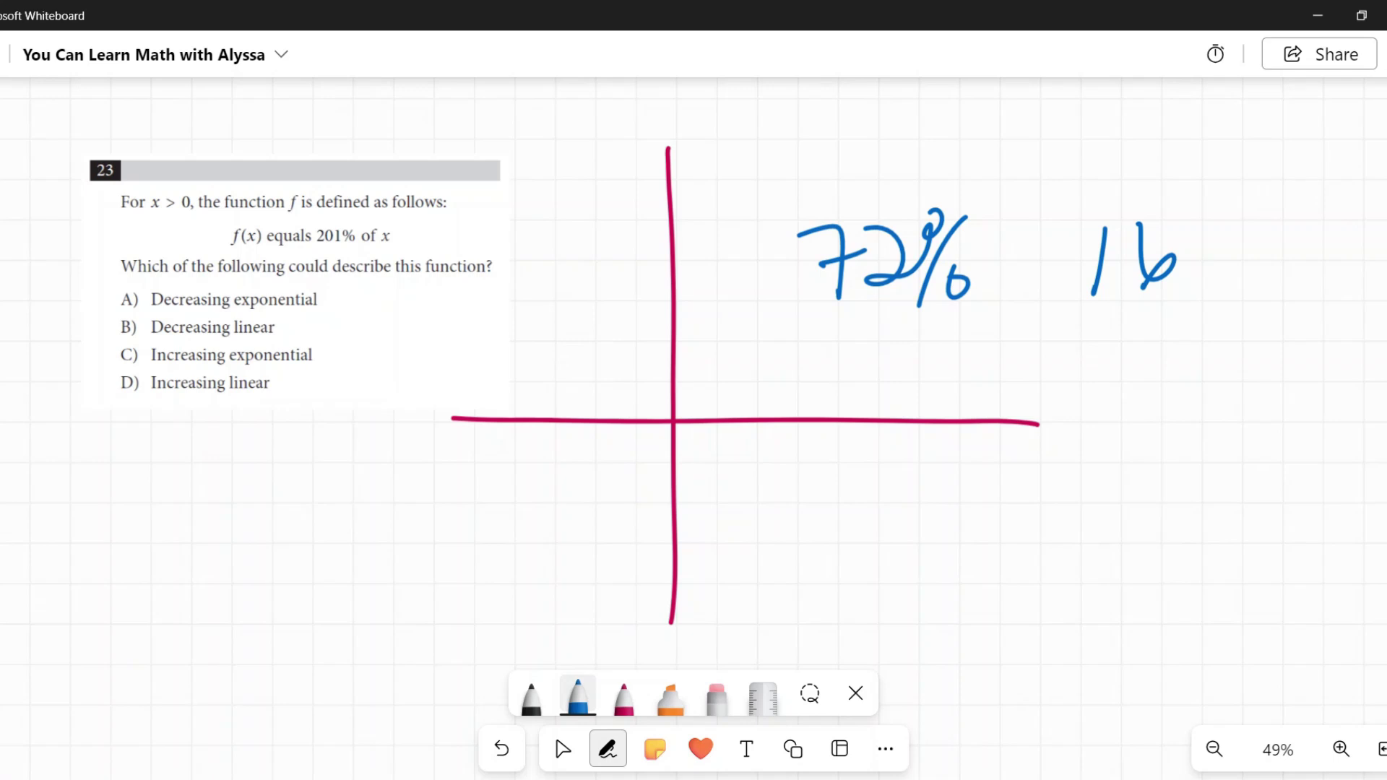
key("ctrl+z")
key("ctrl+z")
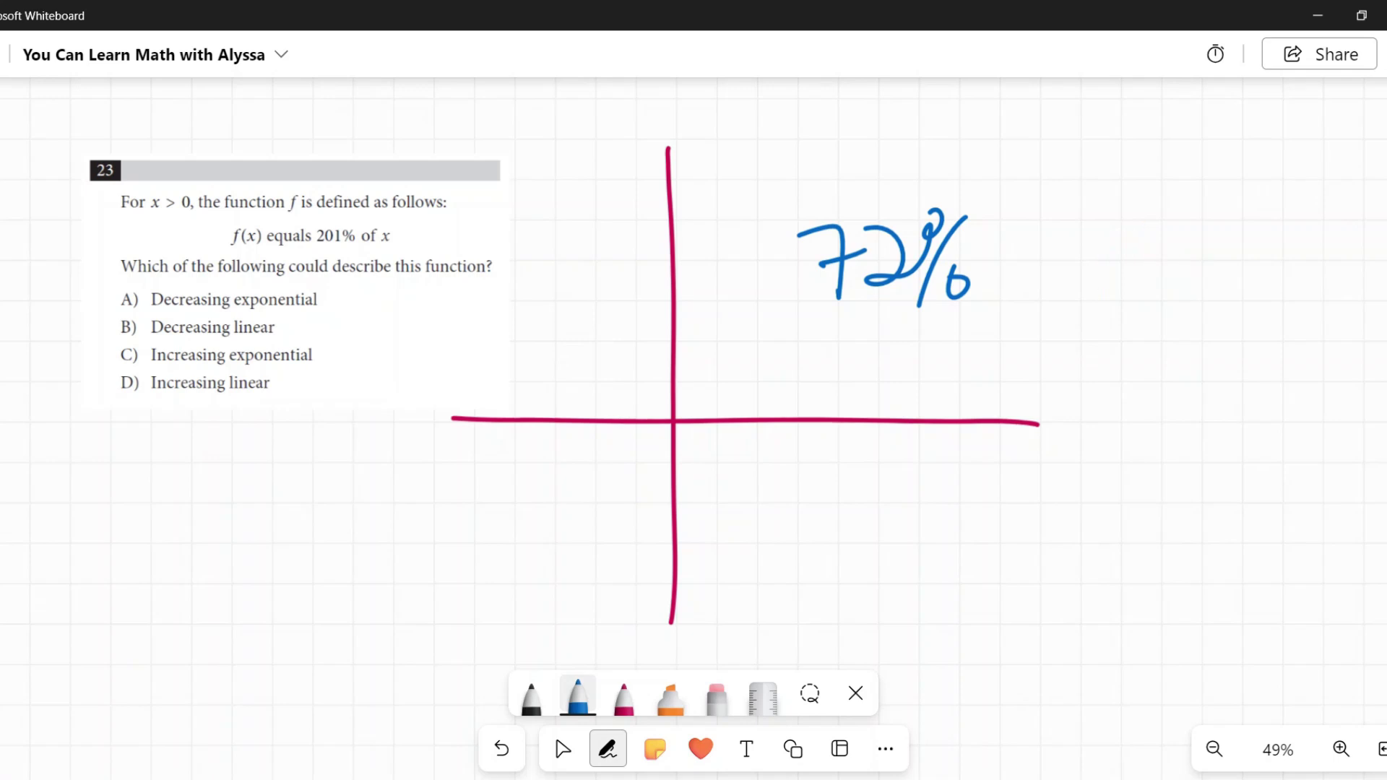
key("ctrl+z")
key("ctrl+z")
key("ctrl+z")
key("ctrl+z")
key("ctrl+z")
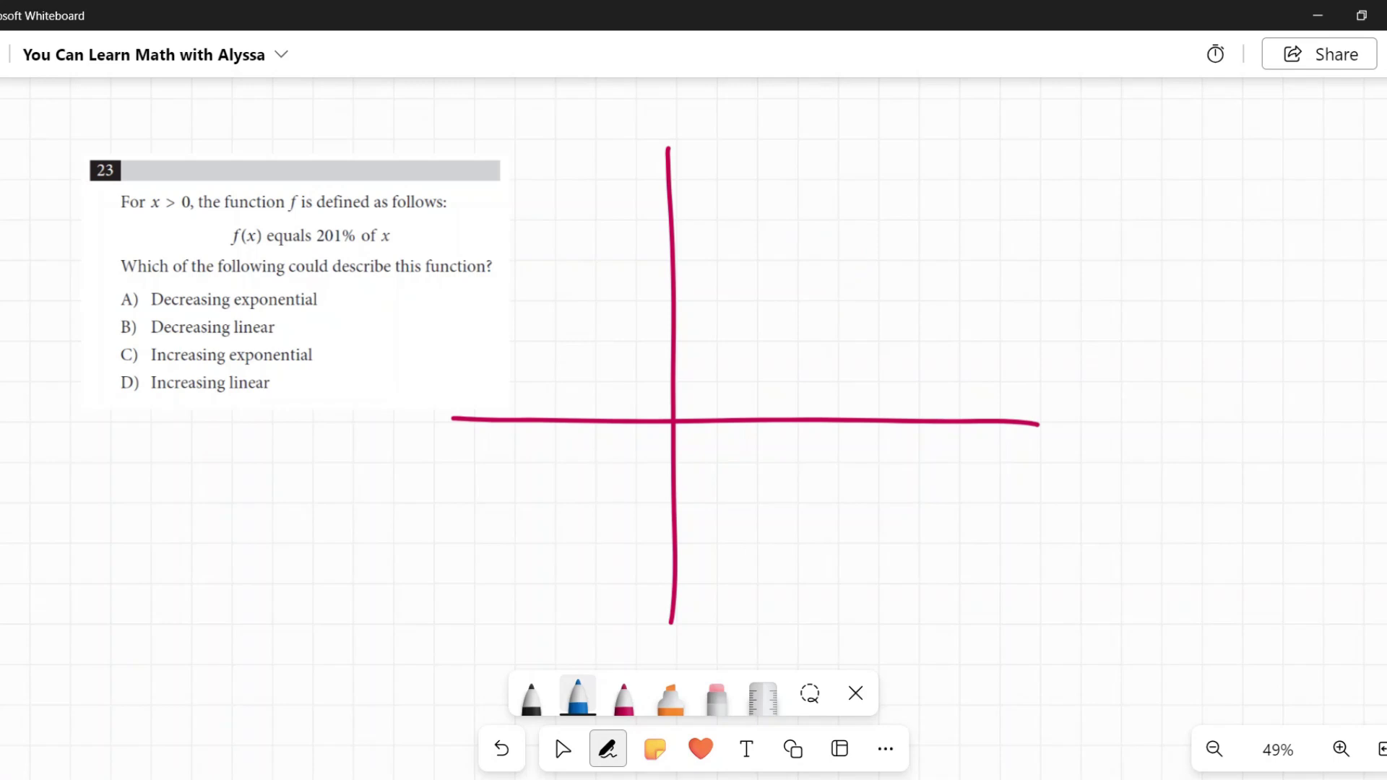
Handwrite 201% x and 2.01x in blue in the upper-right quadrant
mouse_move(844, 222)
left_mouse_down()
mouse_move(831, 276)
mouse_move(879, 286)
left_mouse_up()
mouse_move(929, 236)
left_mouse_down()
mouse_move(919, 284)
mouse_move(932, 239)
left_mouse_up()
left_click_drag(983, 228, 974, 281)
mouse_move(1017, 209)
left_mouse_down()
mouse_move(1036, 208)
mouse_move(1023, 305)
left_mouse_up()
mouse_move(1083, 273)
left_mouse_down()
mouse_move(1067, 286)
mouse_move(1080, 264)
left_mouse_up()
mouse_move(1160, 230)
left_mouse_down()
mouse_move(1185, 275)
mouse_move(1155, 282)
left_mouse_up()
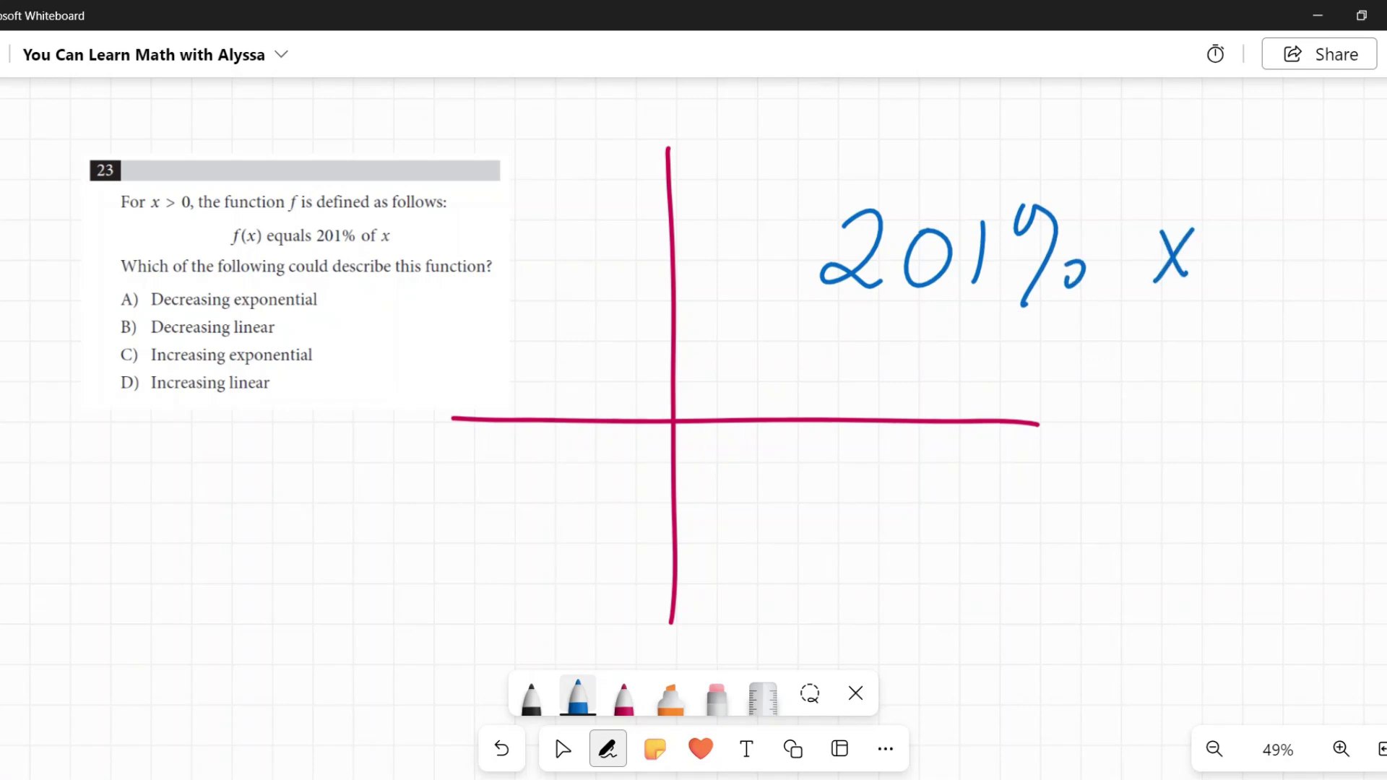
mouse_move(878, 339)
left_mouse_down()
mouse_move(932, 341)
mouse_move(917, 396)
mouse_move(948, 396)
left_mouse_up()
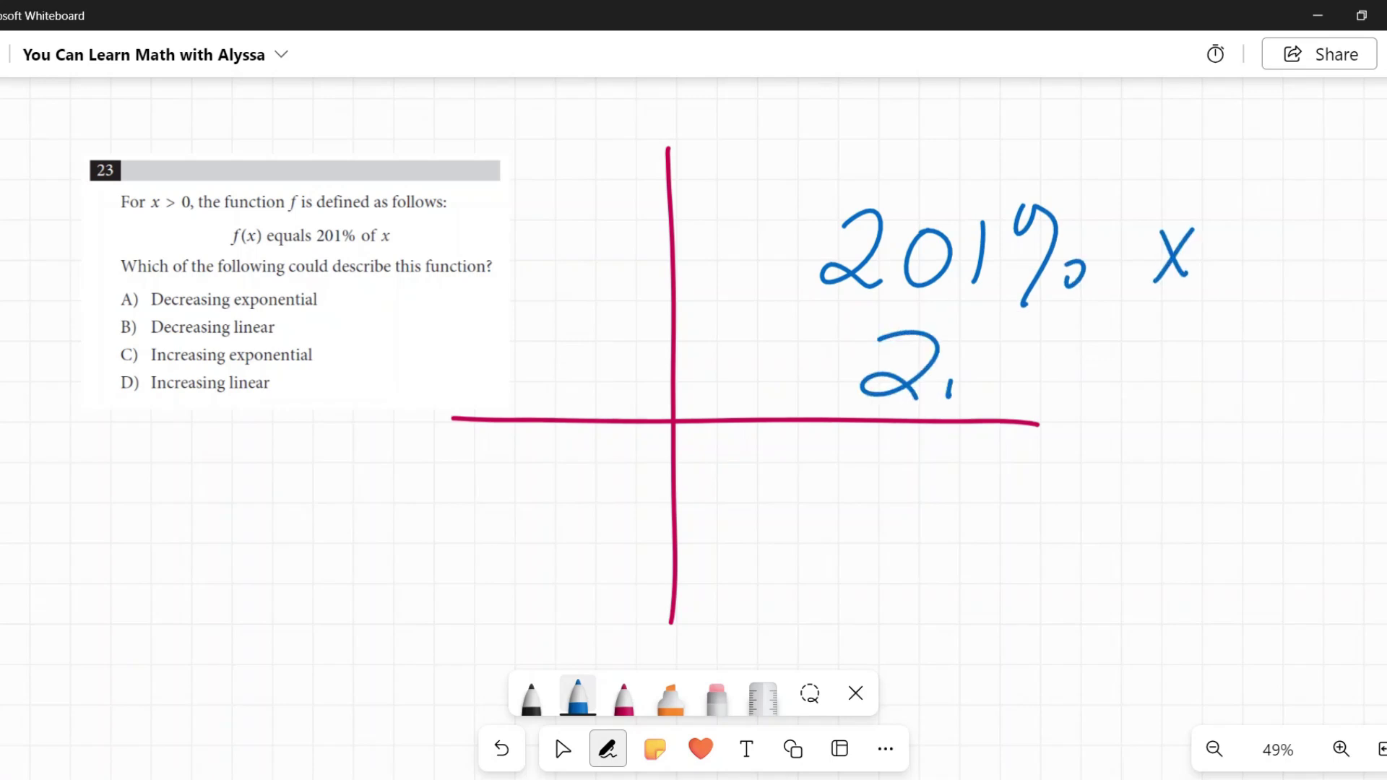
left_click_drag(996, 338, 1051, 409)
left_click_drag(1099, 361, 1135, 408)
left_click_drag(1124, 354, 1095, 410)
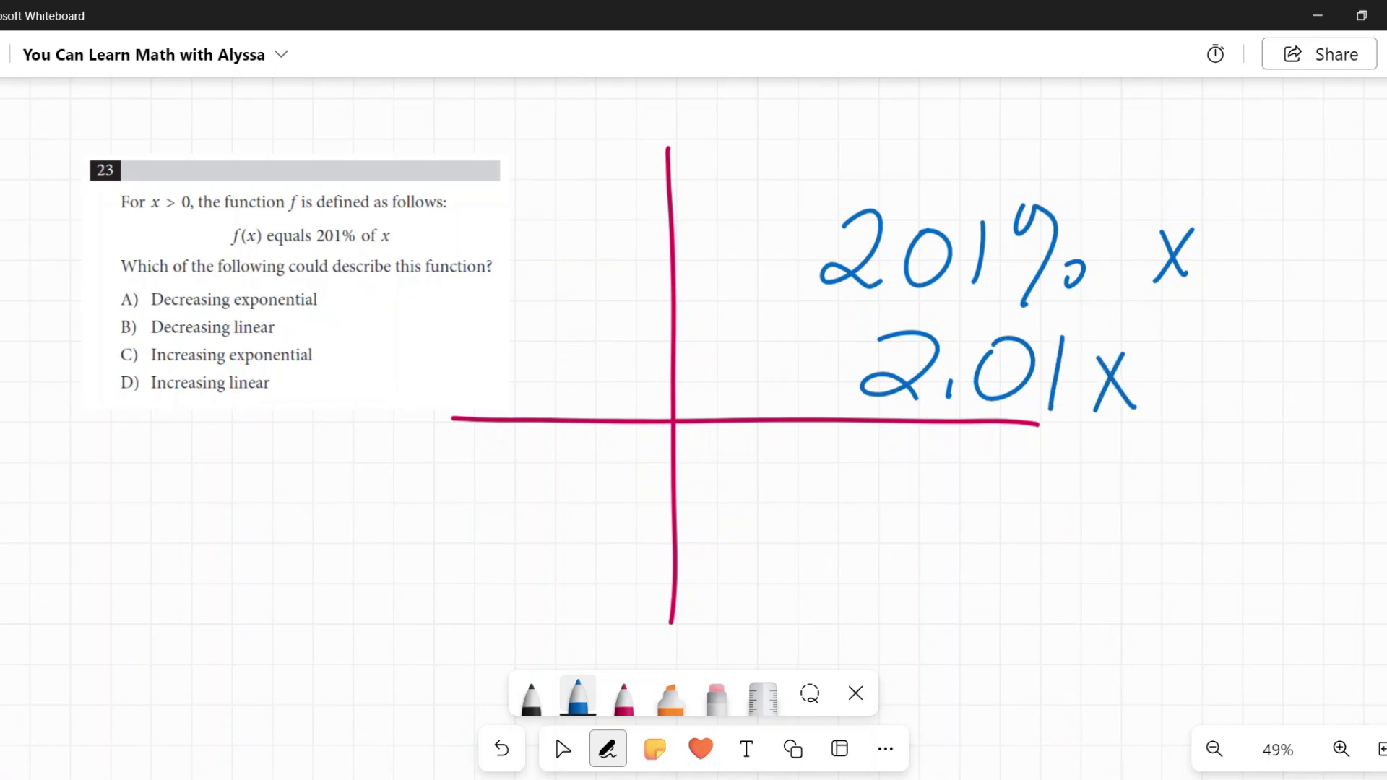
Write f(x) = 2.01x below the horizontal axis
left_click_drag(819, 607, 847, 521)
left_click_drag(795, 565, 842, 556)
left_click_drag(893, 497, 883, 611)
left_click_drag(896, 548, 928, 592)
left_click_drag(919, 538, 898, 588)
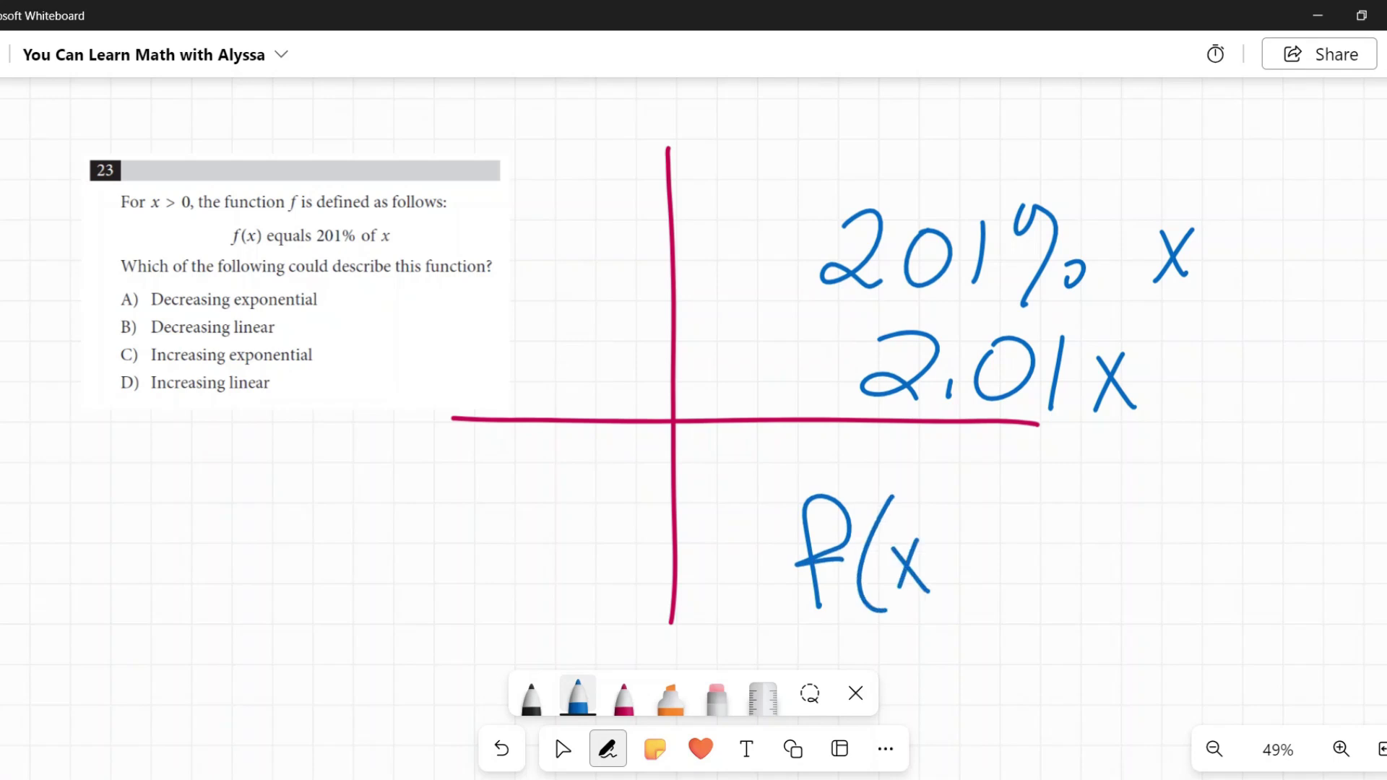
left_click_drag(918, 476, 949, 635)
mouse_move(985, 563)
left_mouse_down()
mouse_move(1014, 562)
mouse_move(1015, 582)
left_mouse_up()
mouse_move(1055, 536)
left_mouse_down()
mouse_move(1063, 594)
mouse_move(1129, 599)
left_mouse_up()
mouse_move(1169, 533)
left_mouse_down()
mouse_move(1156, 604)
mouse_move(1176, 536)
left_mouse_up()
left_click_drag(1214, 514, 1219, 609)
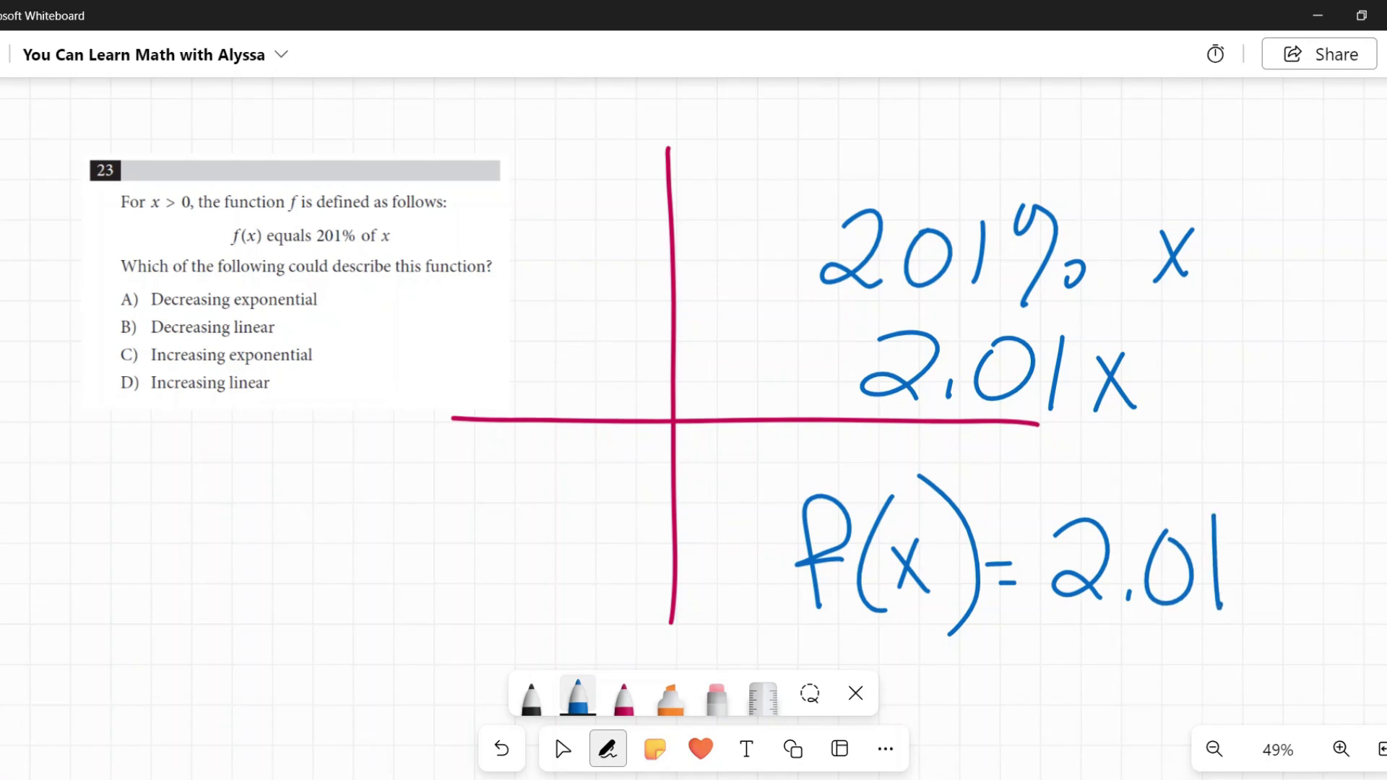
left_click_drag(1243, 546, 1295, 600)
left_click_drag(1283, 535, 1237, 639)
Erase the 201% x and 2.01x working, then circle 2.01 and undo the circle
left_click(717, 696)
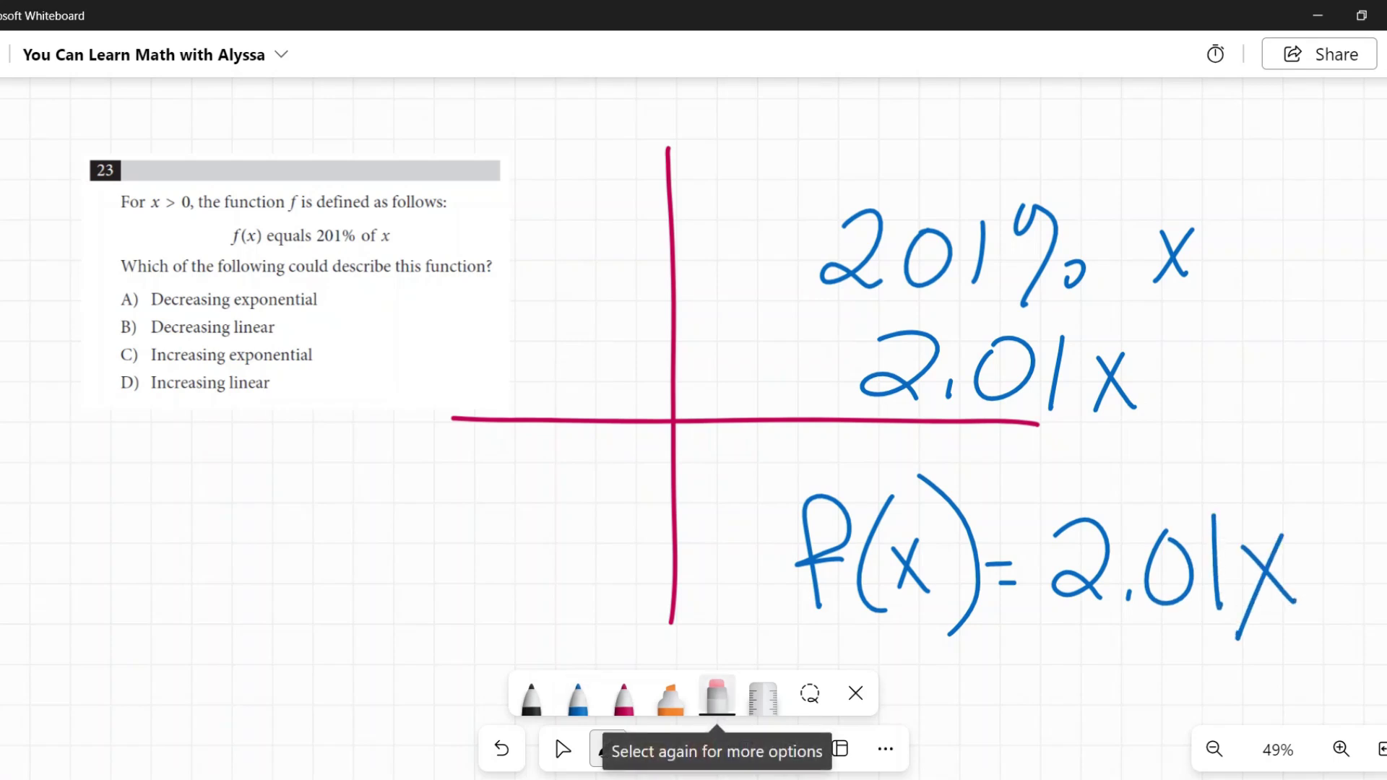
mouse_move(863, 376)
left_mouse_down()
mouse_move(1134, 379)
mouse_move(1033, 253)
mouse_move(1075, 275)
mouse_move(948, 390)
left_mouse_up()
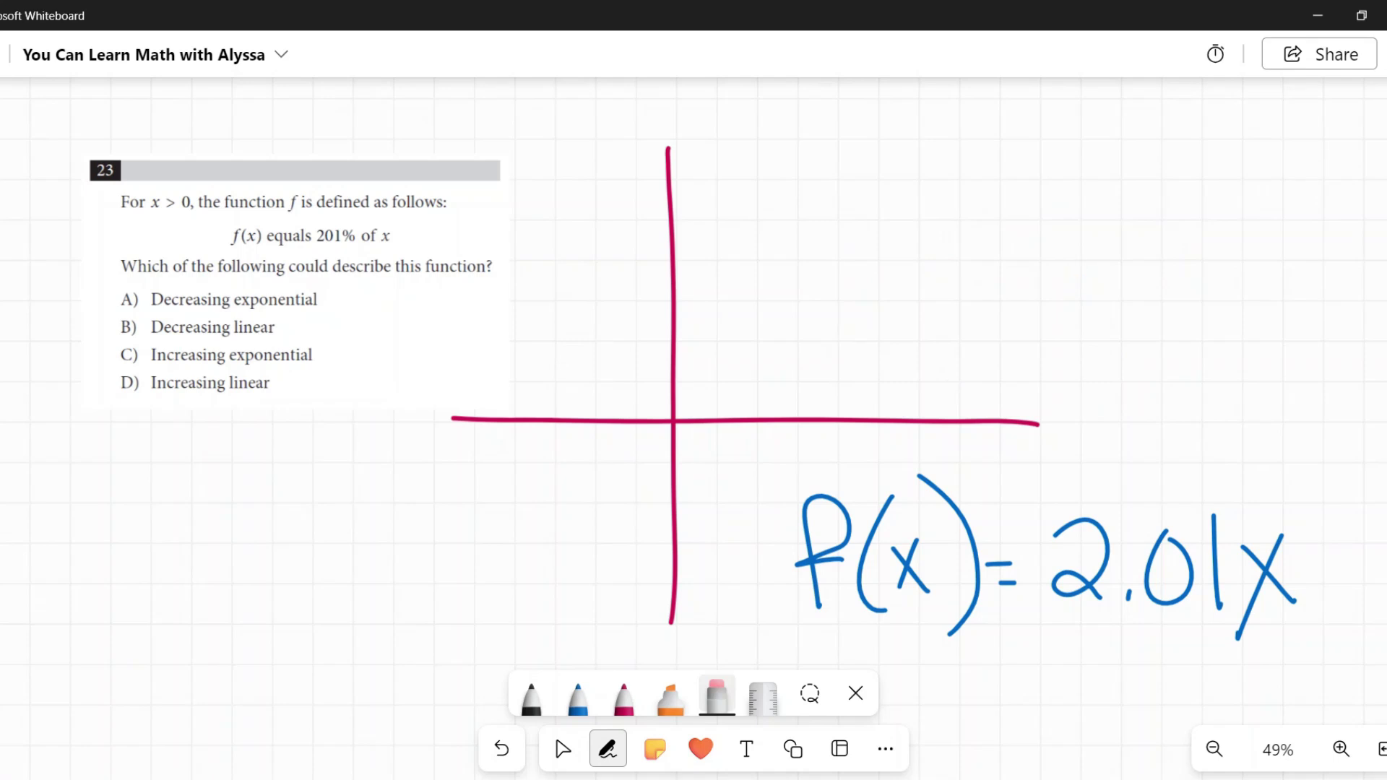
left_click(578, 696)
mouse_move(1210, 485)
left_mouse_down()
mouse_move(1008, 498)
mouse_move(1154, 482)
left_mouse_up()
key("ctrl+z")
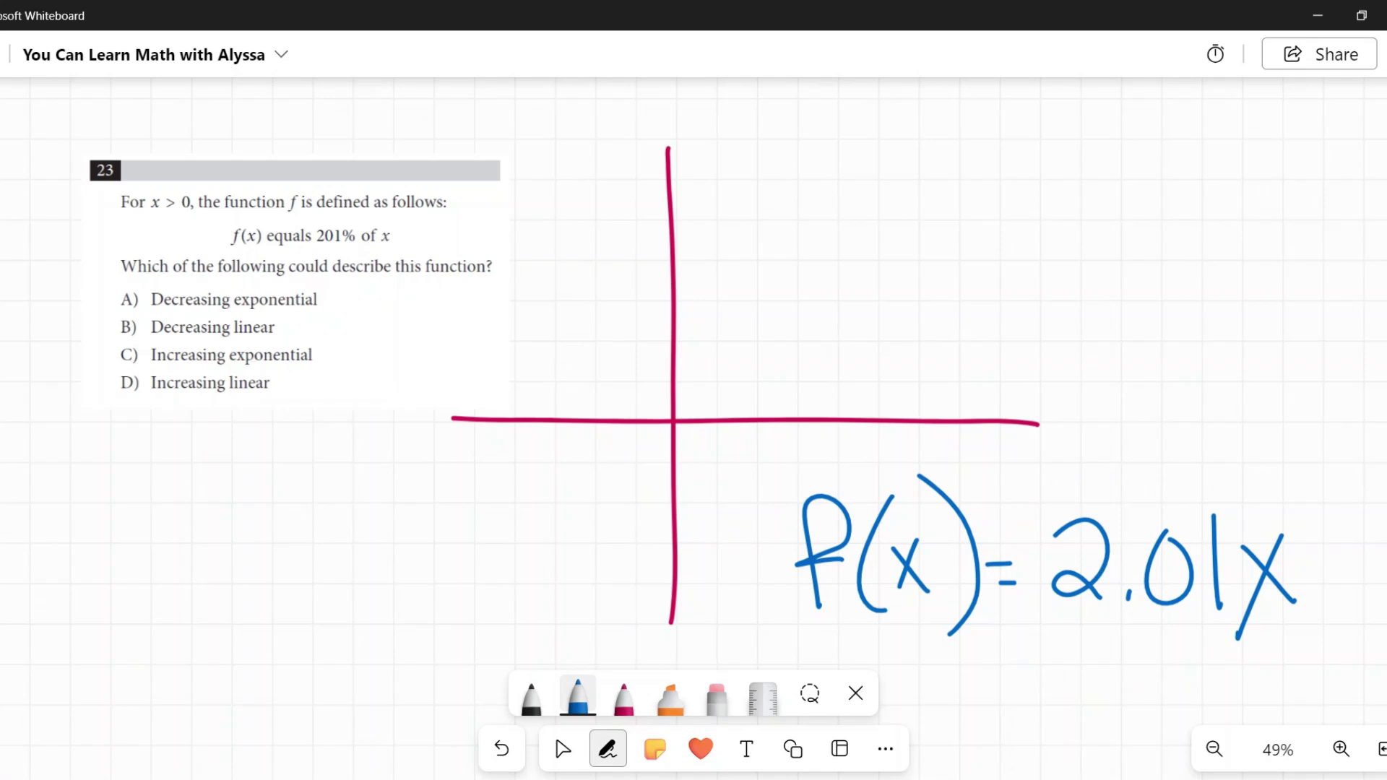
Draw a blue line rising through the origin, extending it down-left
left_click_drag(676, 427, 824, 167)
mouse_move(666, 444)
left_mouse_down()
mouse_move(542, 627)
mouse_move(569, 616)
left_mouse_up()
left_click_drag(1384, 630, 1274, 641)
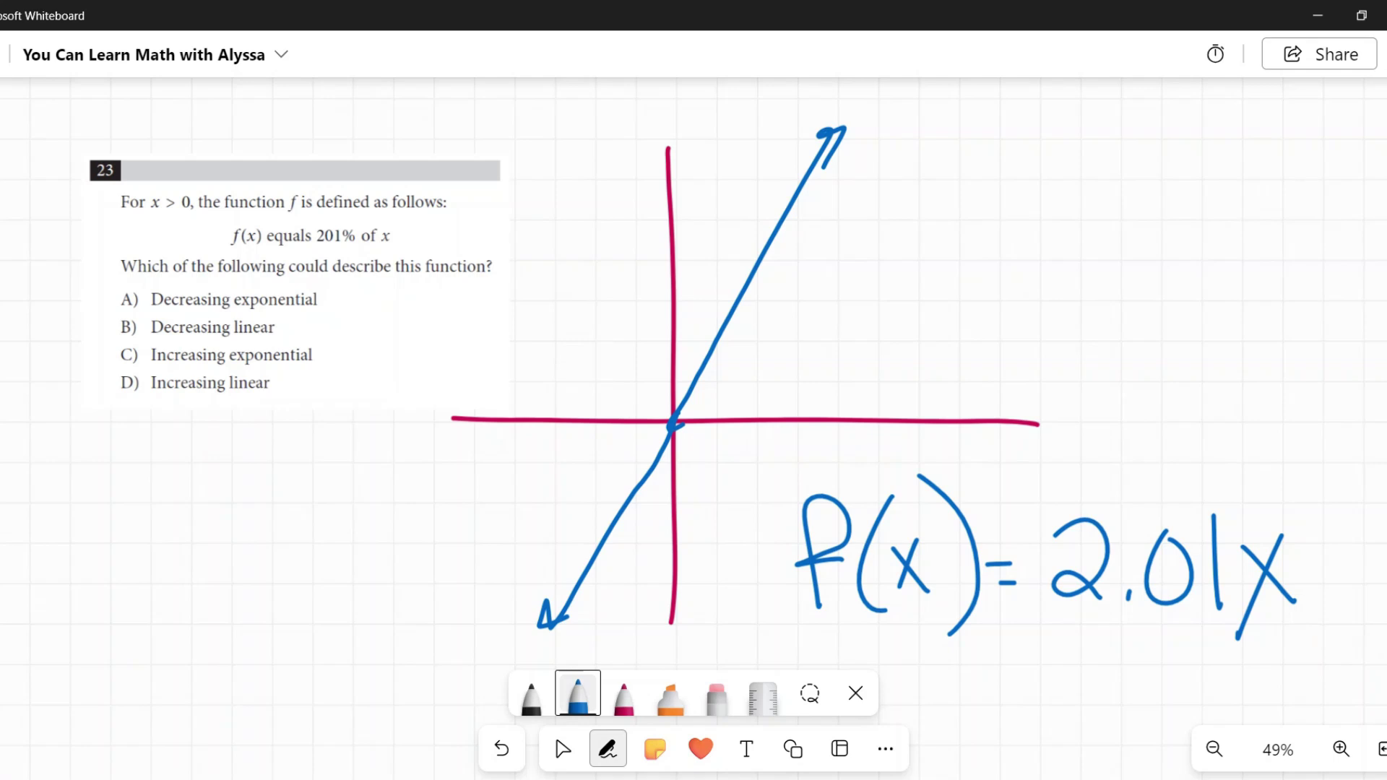
Write mx + b at the upper right and underline the m and the b
mouse_move(986, 283)
left_mouse_down()
mouse_move(1038, 292)
mouse_move(1052, 334)
left_mouse_up()
mouse_move(1085, 286)
left_mouse_down()
mouse_move(1121, 336)
mouse_move(1077, 346)
left_mouse_up()
left_click_drag(1209, 271, 1205, 337)
left_click_drag(1182, 299, 1243, 301)
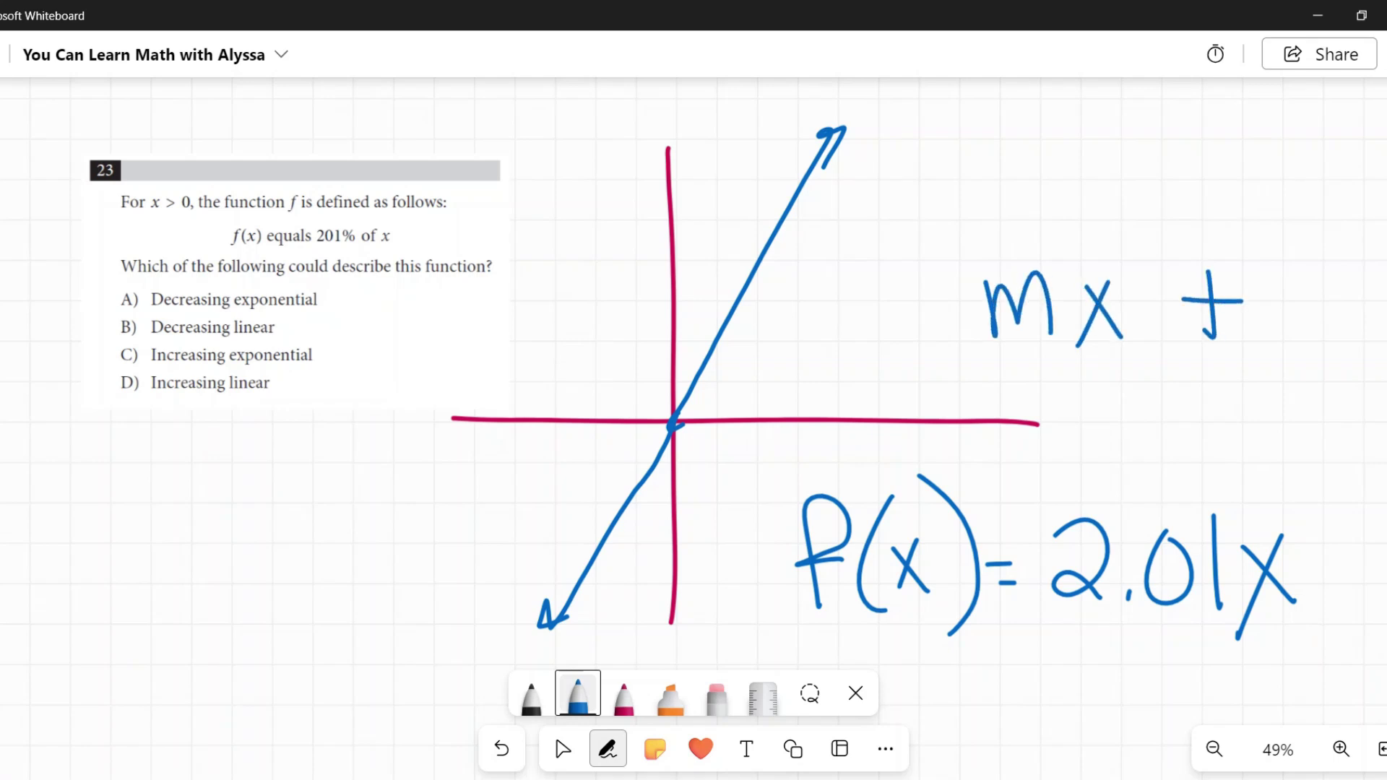
left_click_drag(1284, 249, 1298, 336)
left_click_drag(977, 359, 1061, 356)
left_click_drag(1257, 372, 1364, 368)
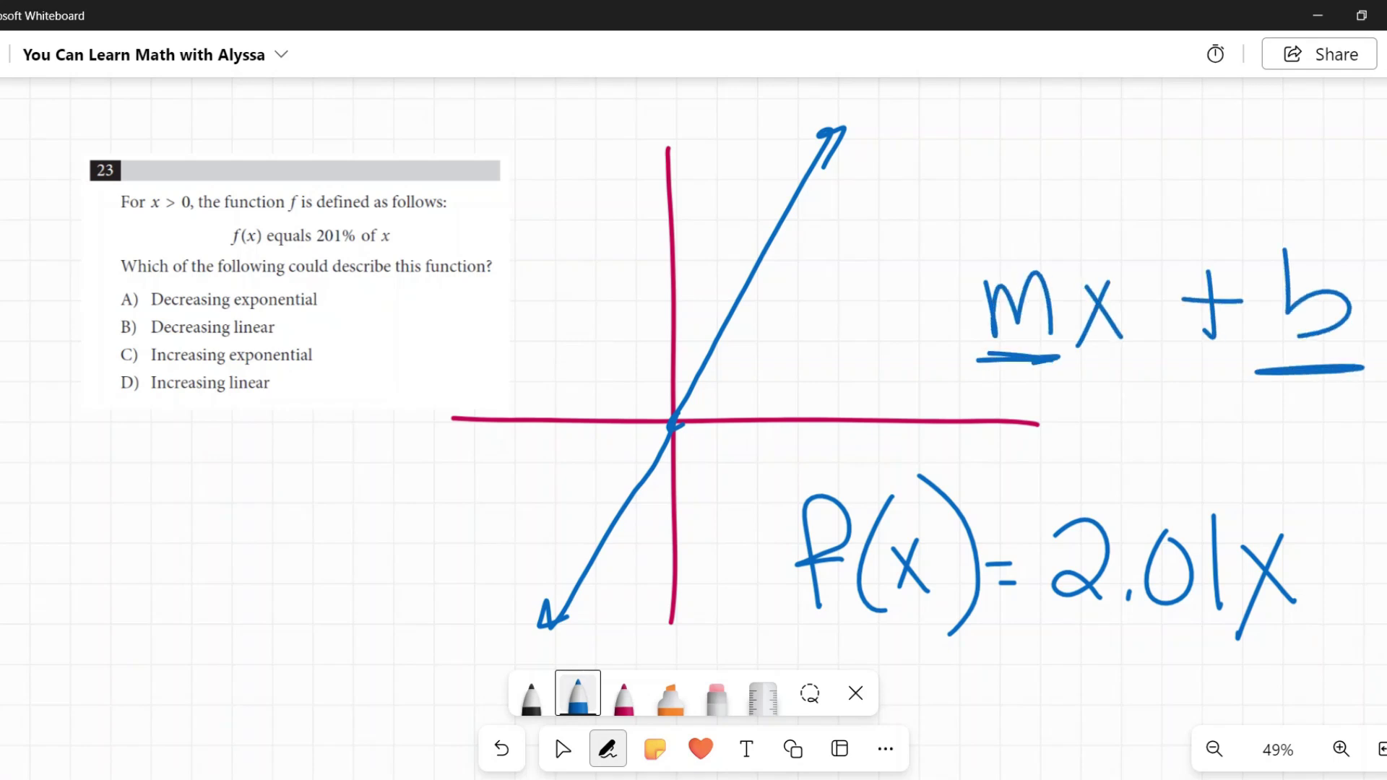
Remove the stray strokes and second line, then circle answer D) Increasing linear
mouse_move(1376, 456)
left_mouse_down()
mouse_move(1366, 622)
mouse_move(1250, 549)
left_mouse_up()
key("ctrl+z")
mouse_move(470, 376)
left_mouse_down()
mouse_move(795, 367)
mouse_move(809, 384)
mouse_move(943, 175)
left_mouse_up()
key("ctrl+z")
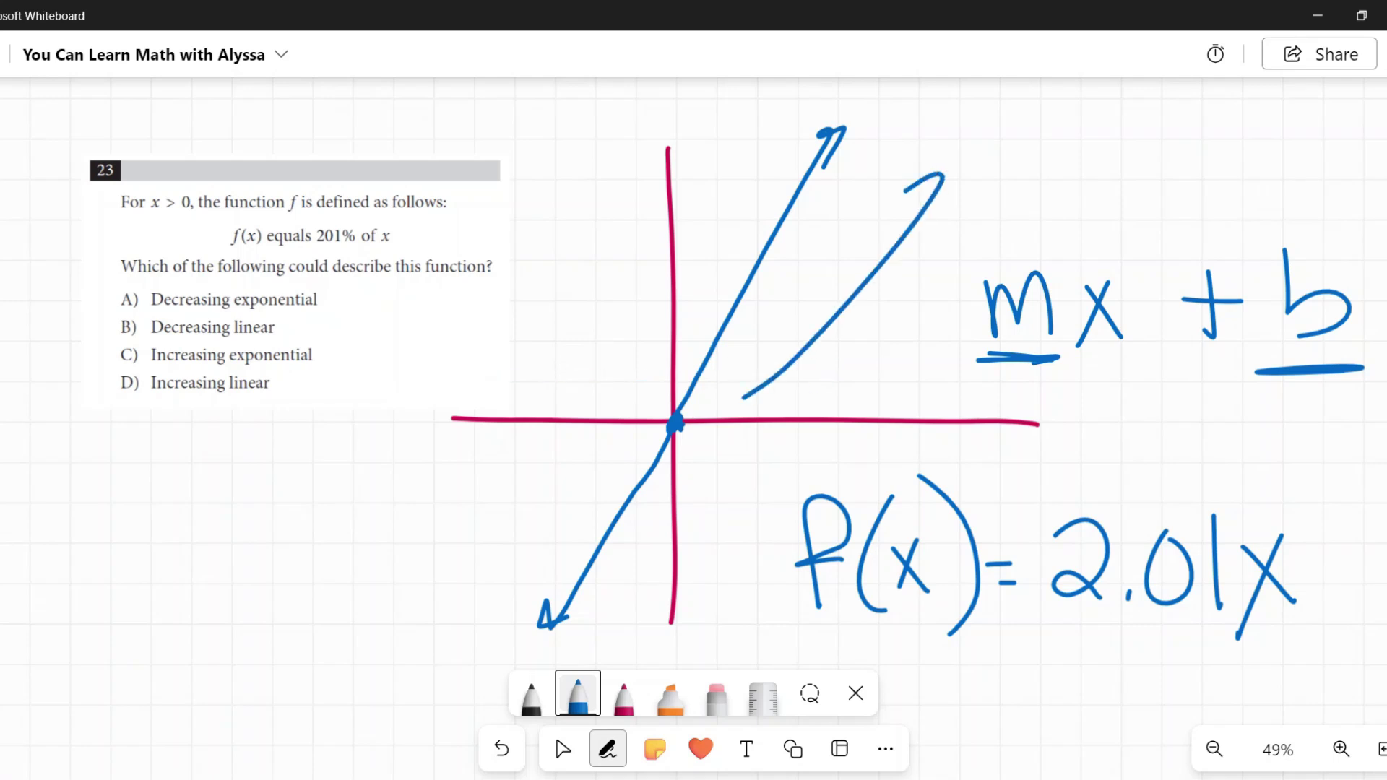
key("ctrl+z")
mouse_move(314, 392)
left_mouse_down()
mouse_move(102, 368)
mouse_move(300, 365)
left_mouse_up()
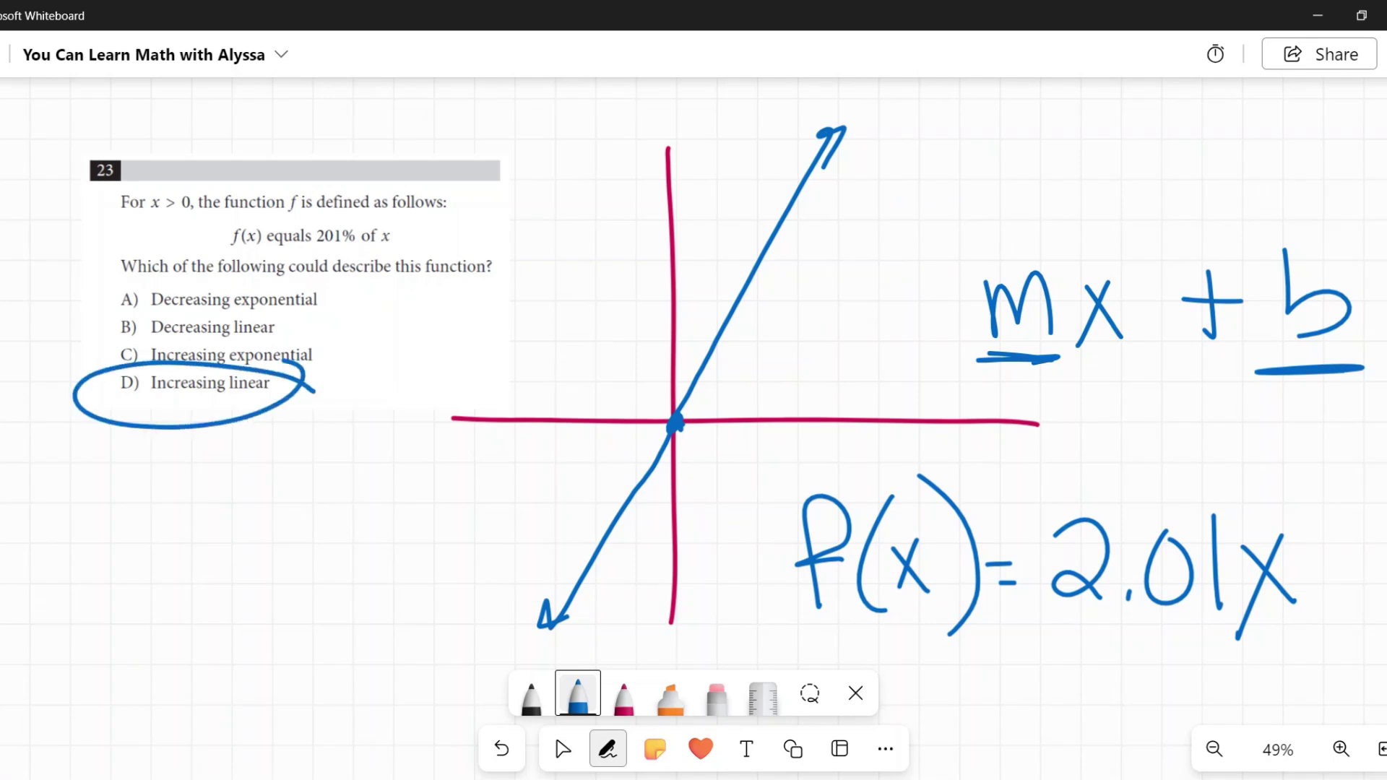